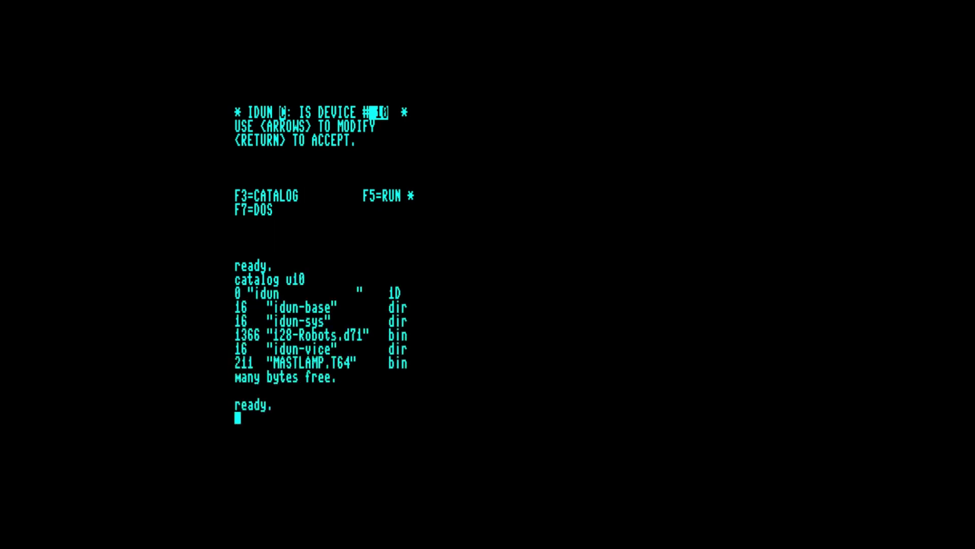
- List the lode runner mix disk catalog, then enter dos to start the Idun Shell
{"action": "type", "text": "catalog"}
{"action": "key", "text": "Return"}
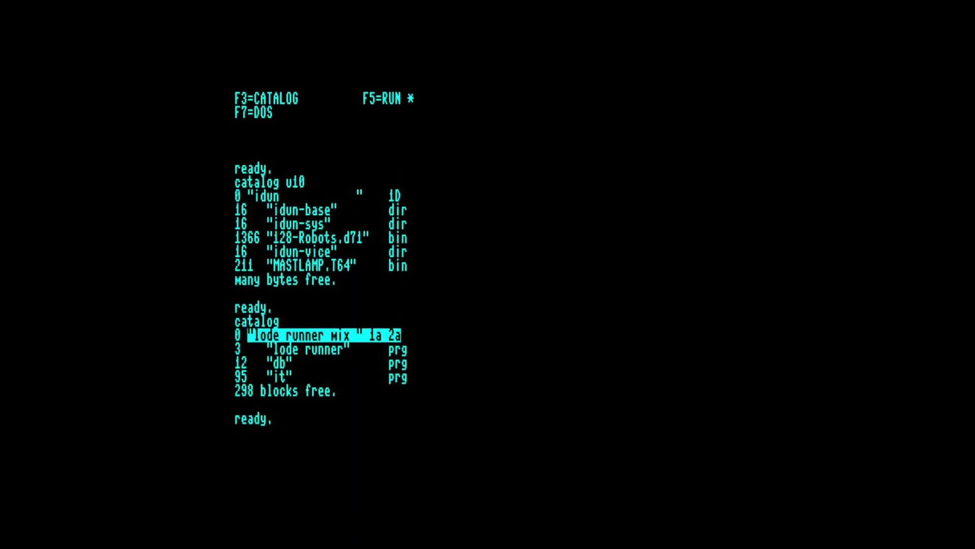
{"action": "type", "text": "dos"}
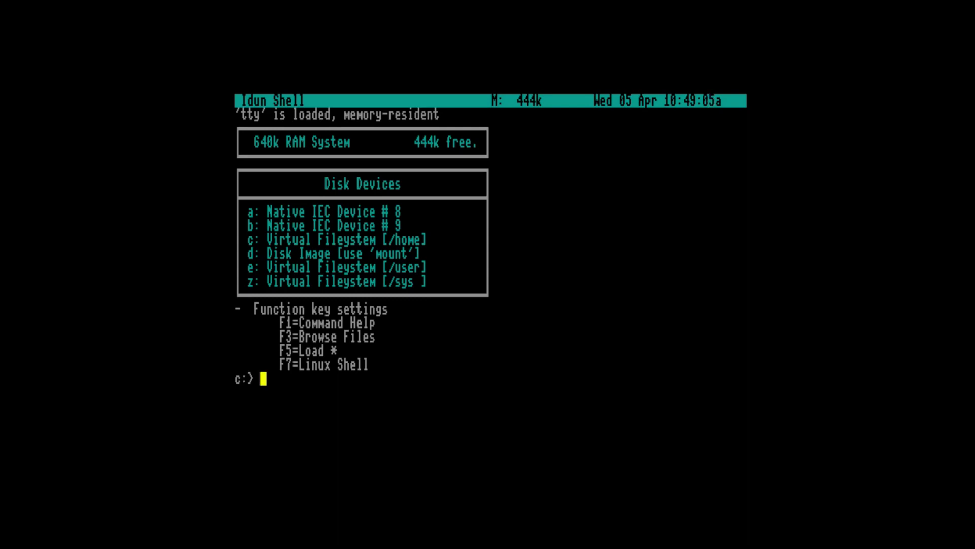
- Print the z:autoexec.bat startup script with type z:autoexec.bat
{"action": "type", "text": "type z:autoexec.bat"}
{"action": "key", "text": "Return"}
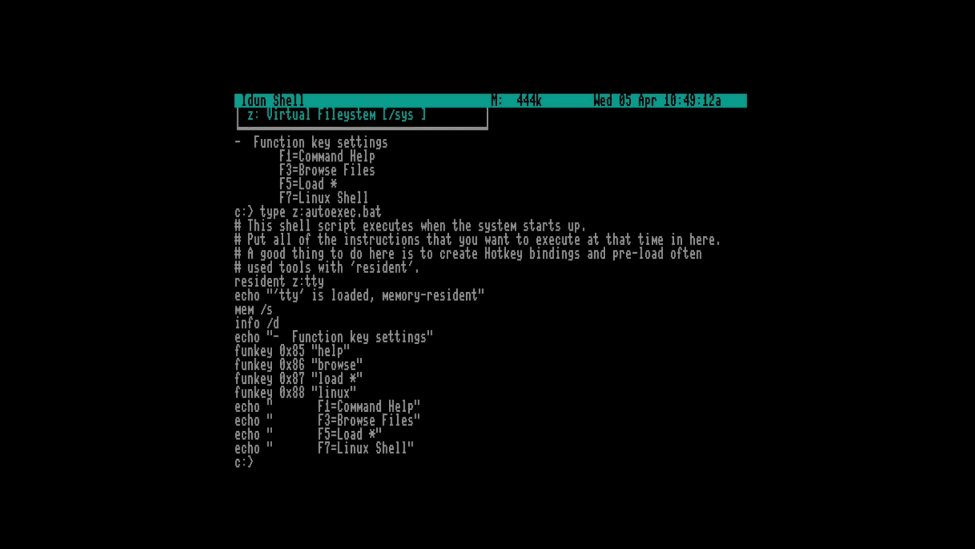
{"action": "type", "text": "help"}
- Open the command help and read the entries for cd, browse and mount
{"action": "key", "text": "Return"}
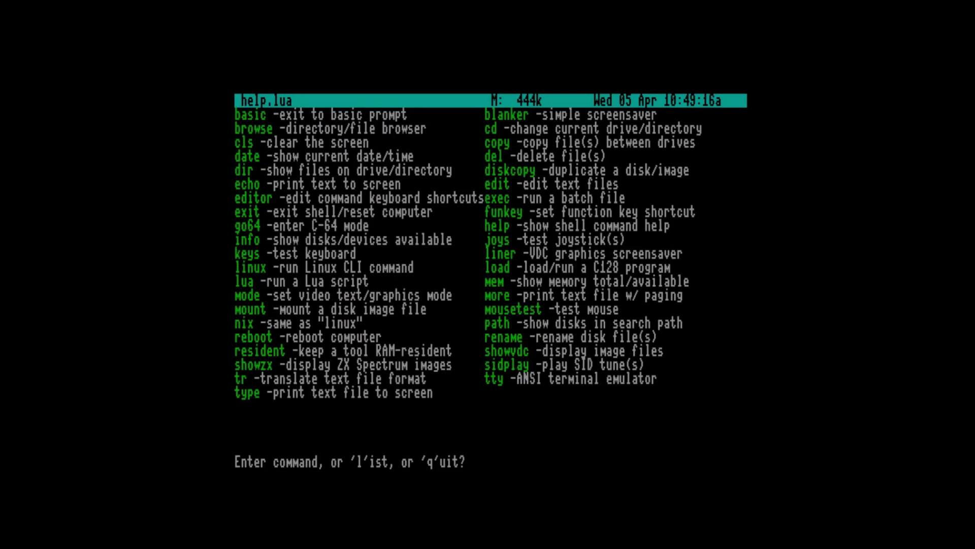
{"action": "type", "text": "cd"}
{"action": "key", "text": "Return"}
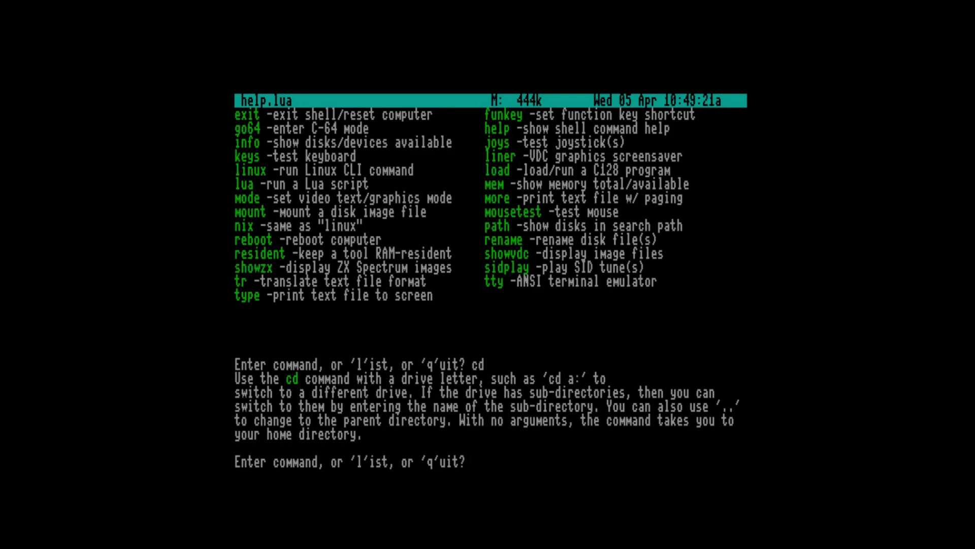
{"action": "type", "text": "browse"}
{"action": "key", "text": "Return"}
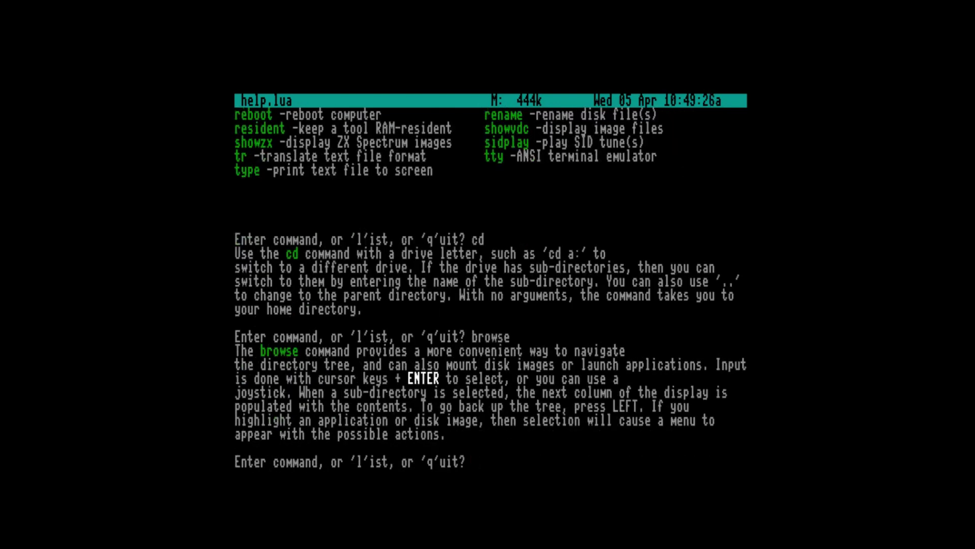
{"action": "type", "text": "mount"}
{"action": "key", "text": "Return"}
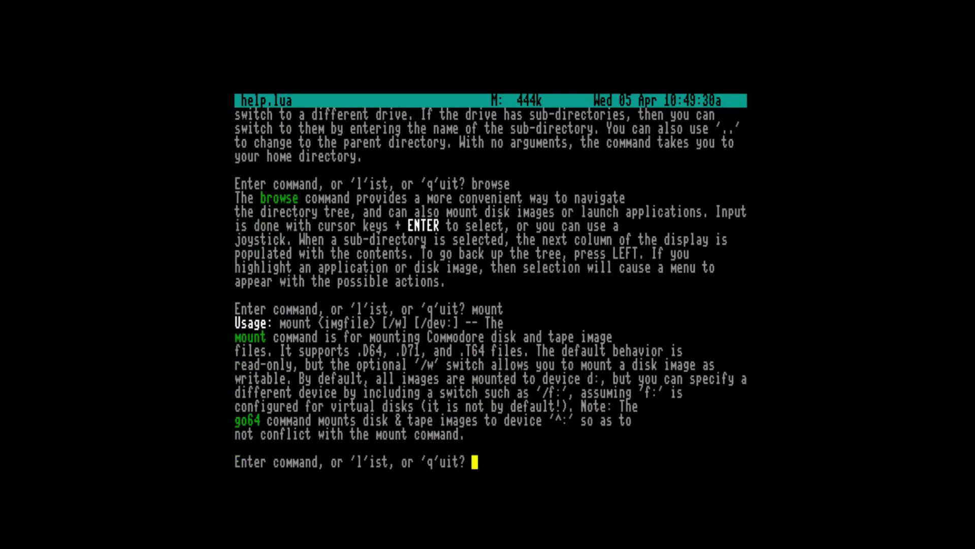
- Redisplay the full command list with l, then quit help with q
{"action": "type", "text": "l"}
{"action": "key", "text": "Return"}
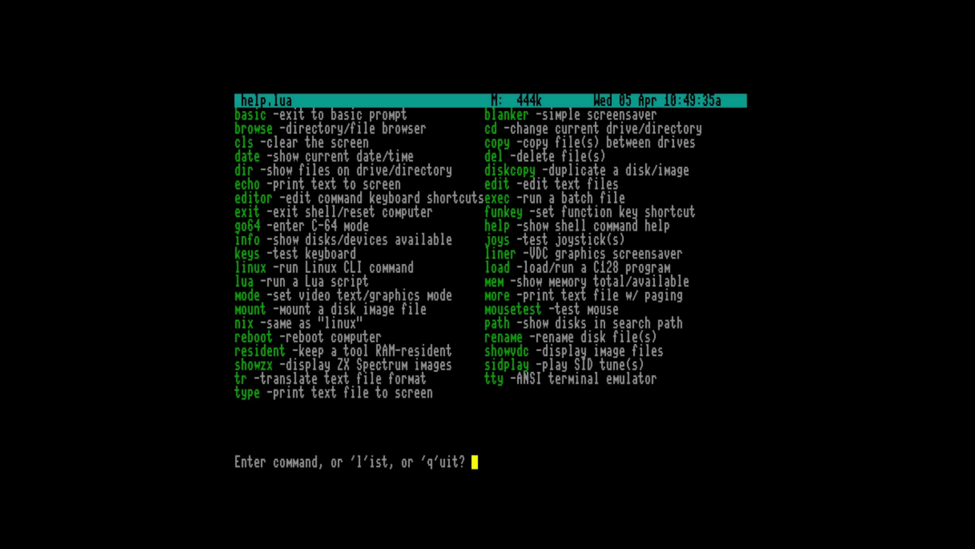
{"action": "type", "text": "q"}
{"action": "key", "text": "Return"}
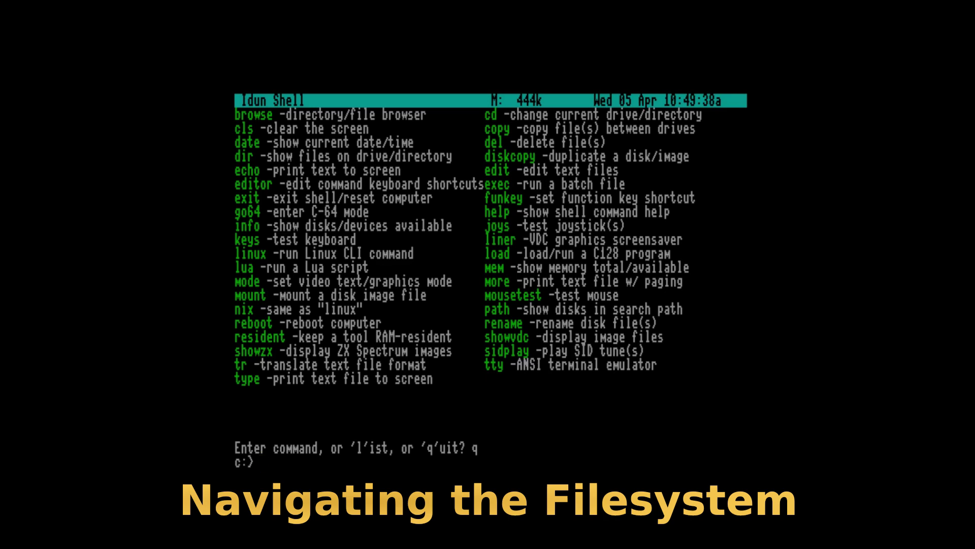
- Switch to drive a:, list its files, then list drive d:
{"action": "type", "text": "c:> cd a:"}
{"action": "key", "text": "Return"}
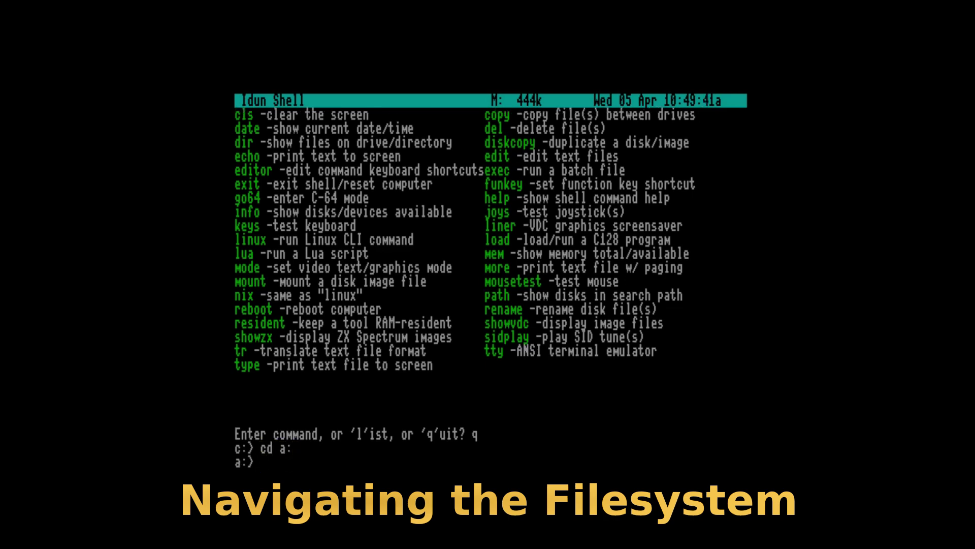
{"action": "type", "text": "dir"}
{"action": "key", "text": "Return"}
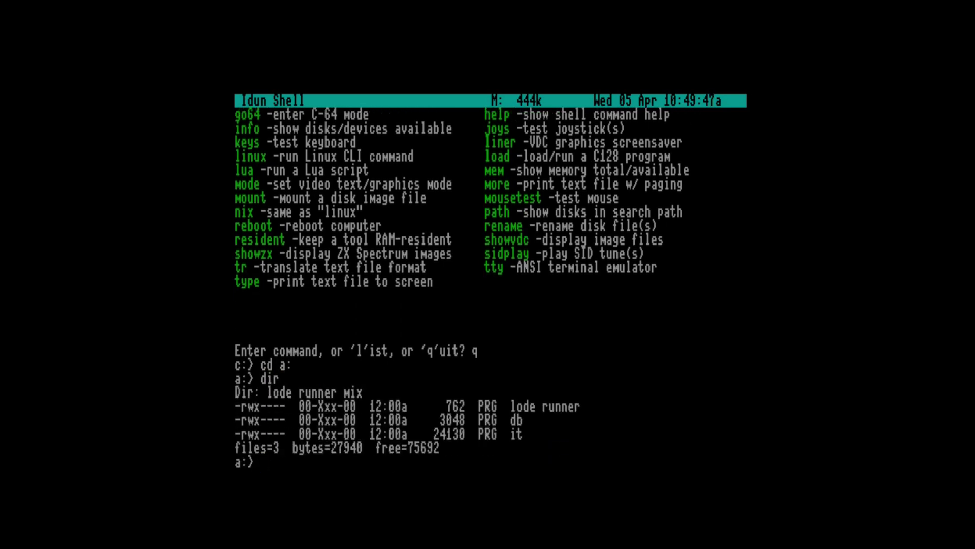
{"action": "type", "text": "dir d:"}
{"action": "key", "text": "Return"}
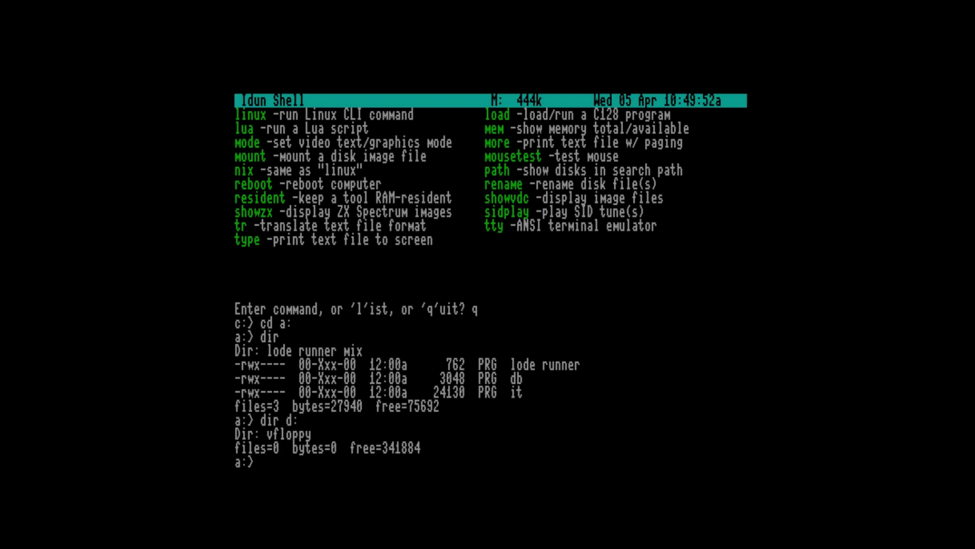
- Switch back to drive c: and list the idun home directory
{"action": "type", "text": "cd c:"}
{"action": "key", "text": "Return"}
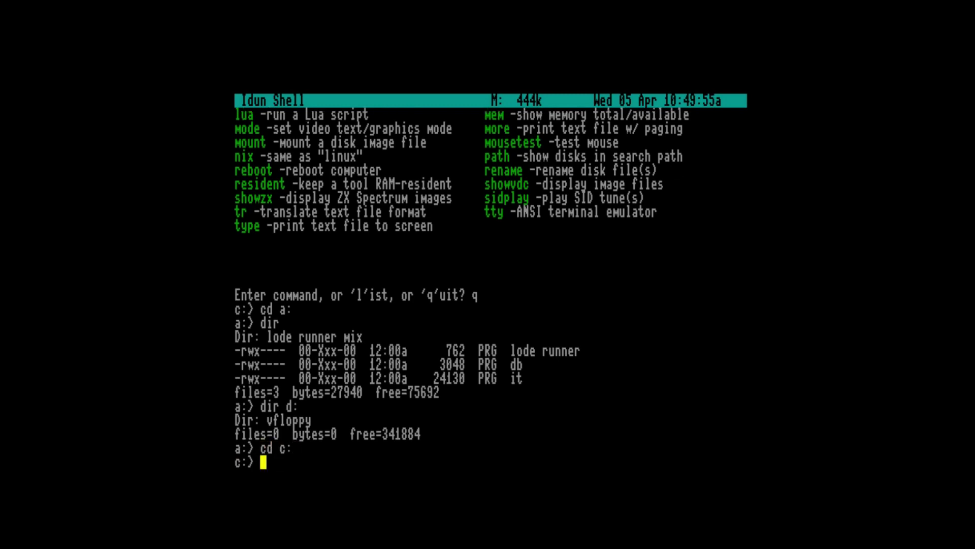
{"action": "type", "text": "dir"}
{"action": "key", "text": "Return"}
- List the idun-base/games folder contents, then return to the home directory
{"action": "type", "text": "cd i"}
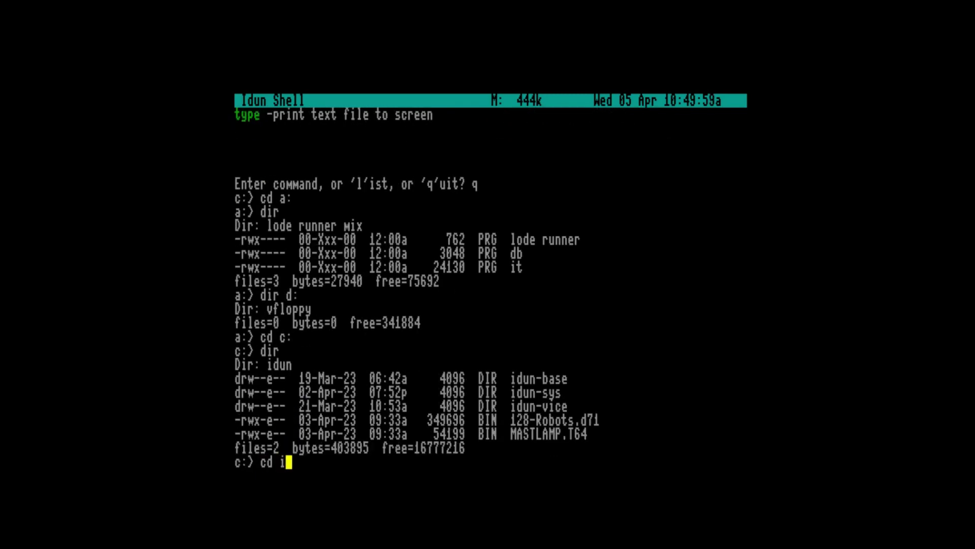
{"action": "type", "text": "dun-base/games"}
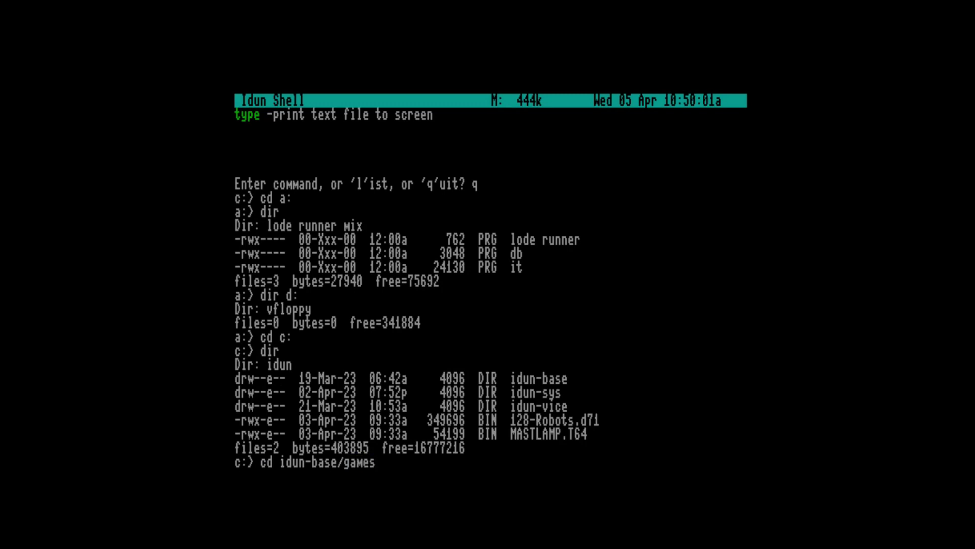
{"action": "key", "text": "Return"}
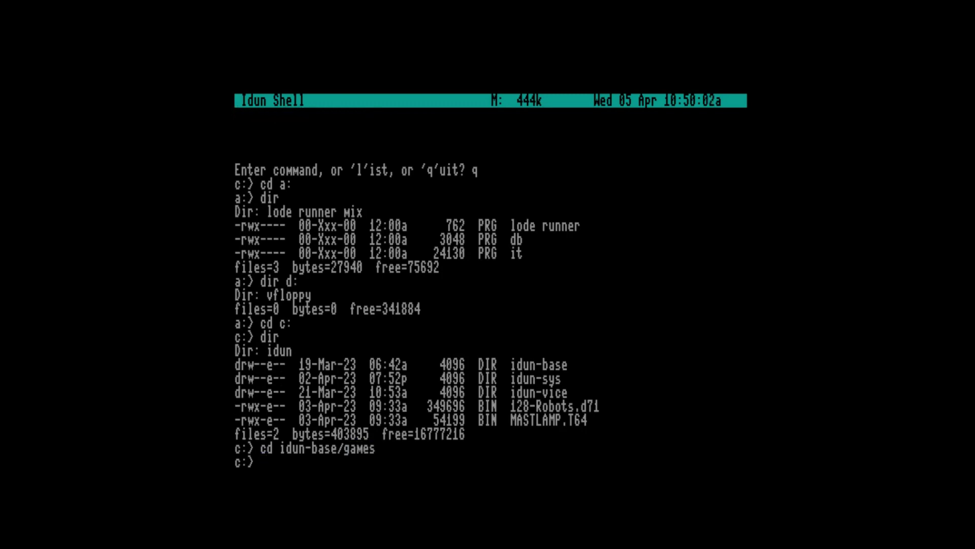
{"action": "type", "text": "dir"}
{"action": "key", "text": "Return"}
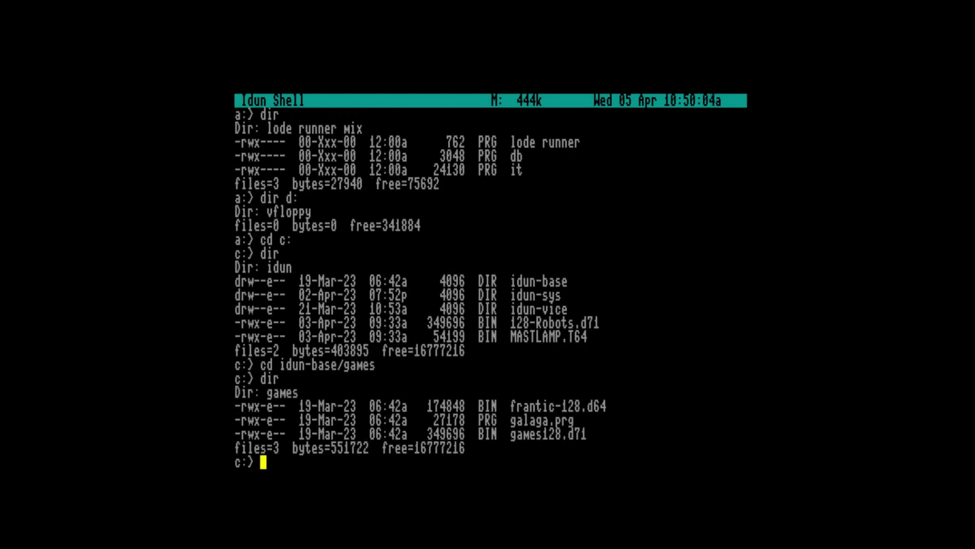
{"action": "type", "text": "cd"}
{"action": "key", "text": "Return"}
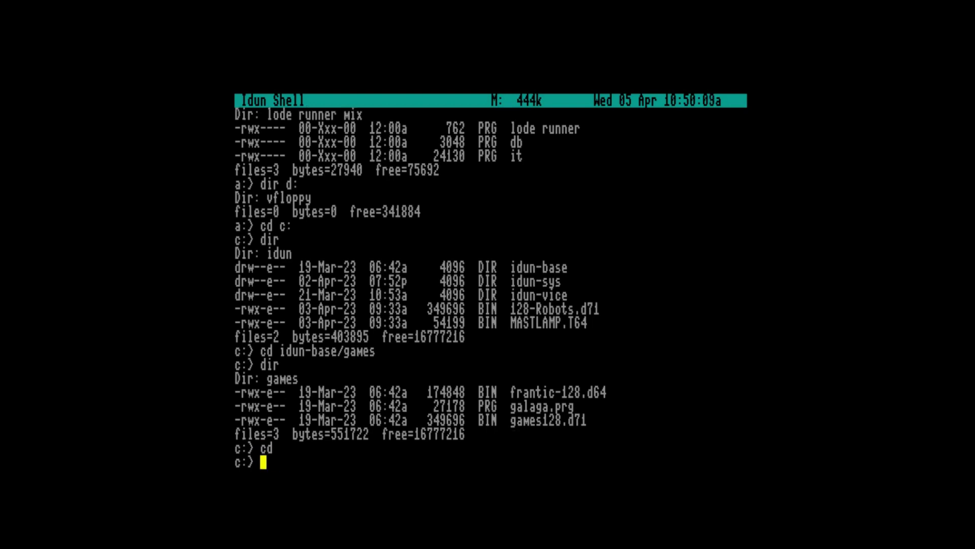
{"action": "type", "text": "browse"}
- Mount games128.d71 from idun-base/games onto D: via the browse file browser, then exit it
{"action": "key", "text": "Return"}
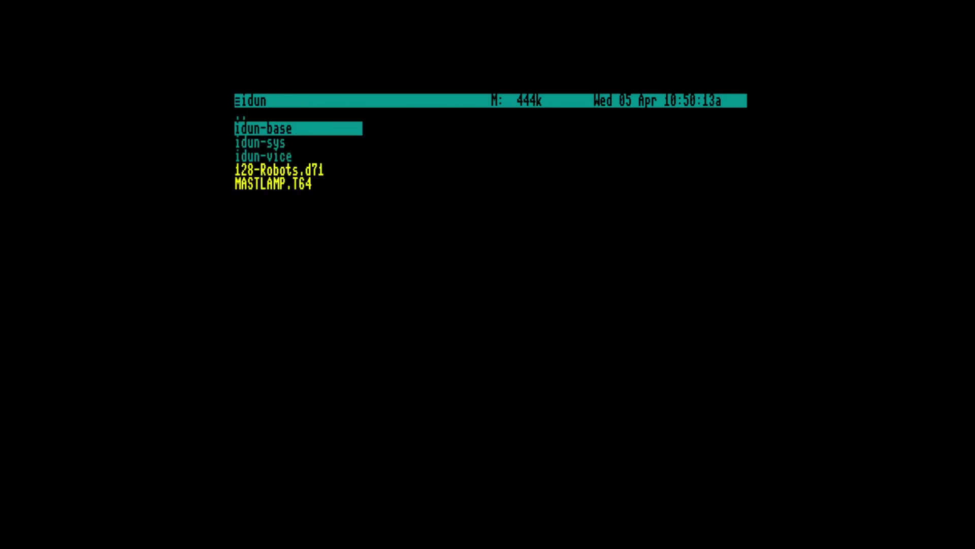
{"action": "key", "text": "Right"}
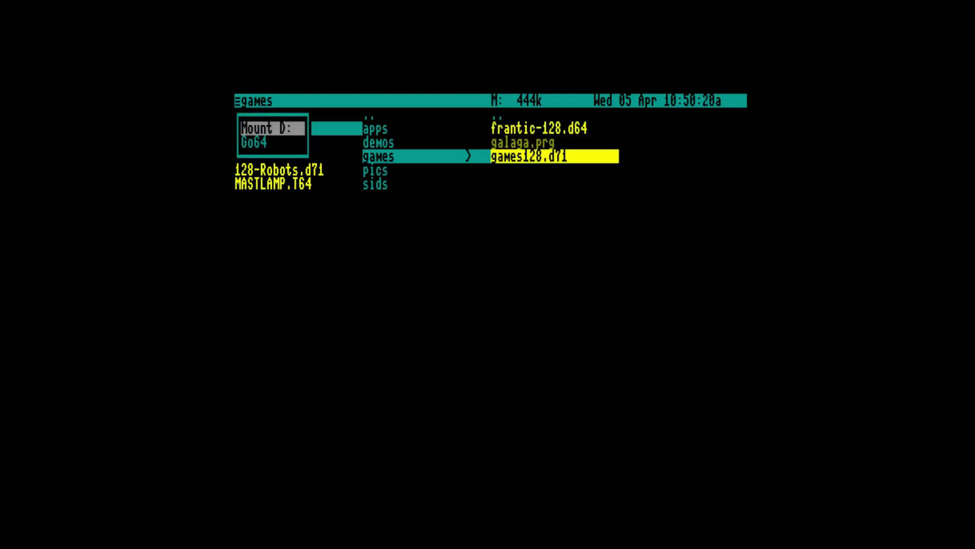
{"action": "key", "text": "Return"}
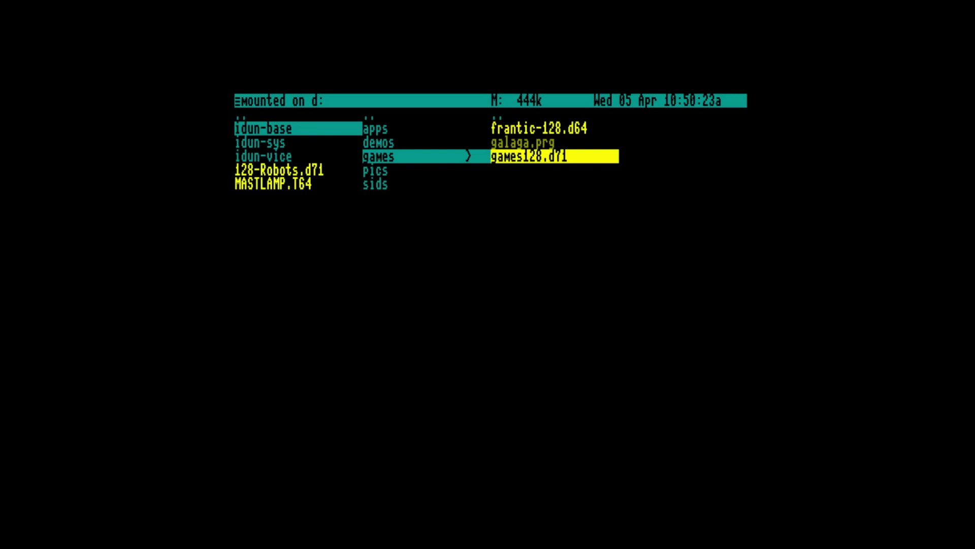
{"action": "key", "text": "Escape"}
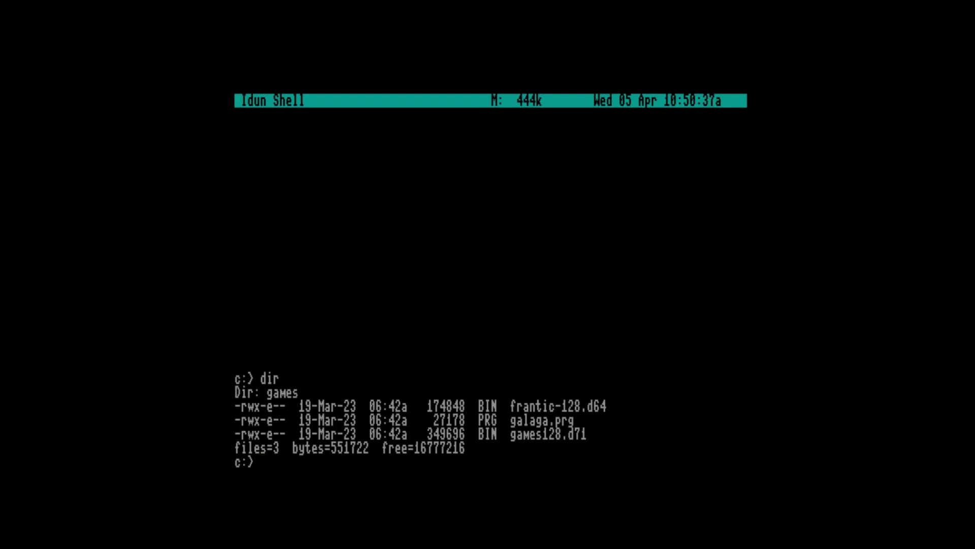
- List drive d: showing invaders, hearts128 and burger80, then enter reboot
{"action": "type", "text": "dir d:"}
{"action": "key", "text": "Return"}
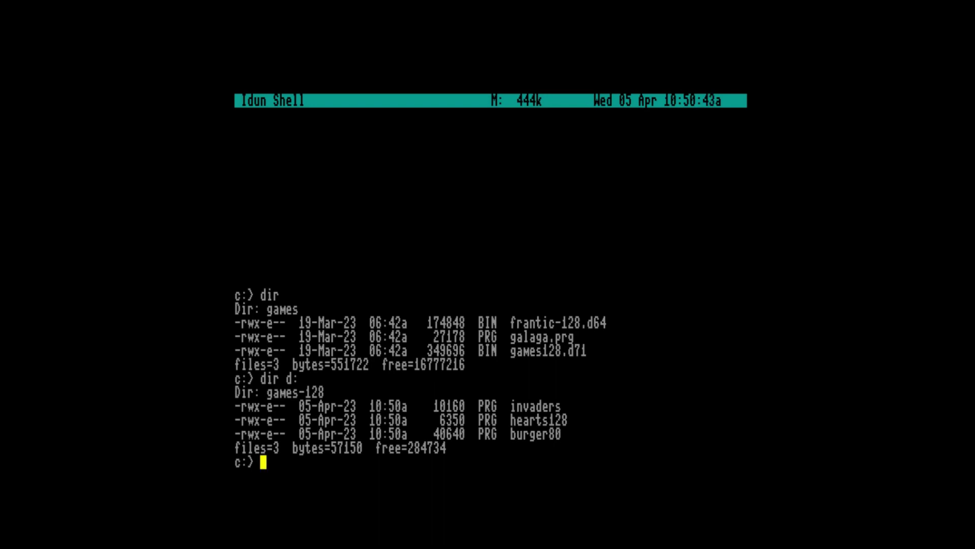
{"action": "type", "text": "reboot"}
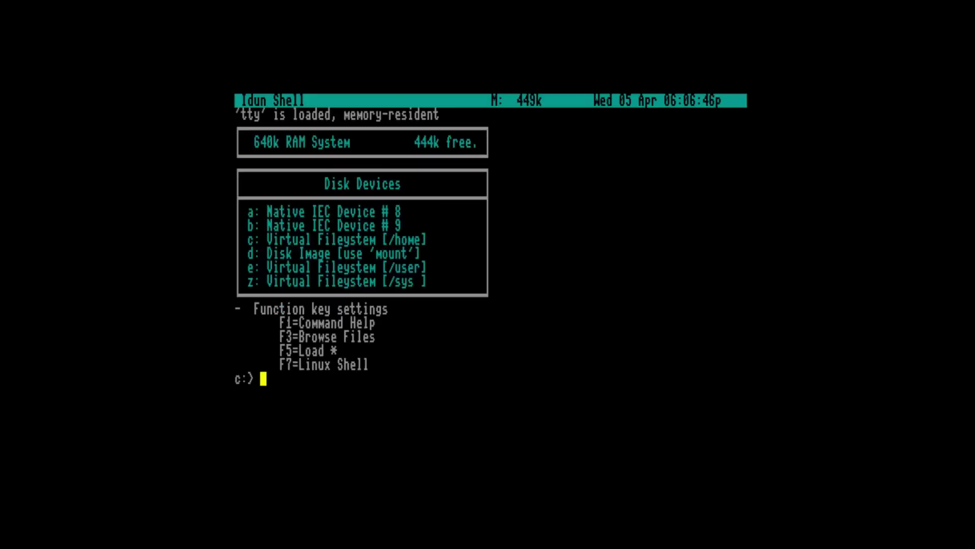
- Mount 128-Robots.d71 on d: with mount 128-Robots*, then list d: in wide format
{"action": "type", "text": "cd"}
{"action": "key", "text": "Return"}
{"action": "type", "text": "mount 128"}
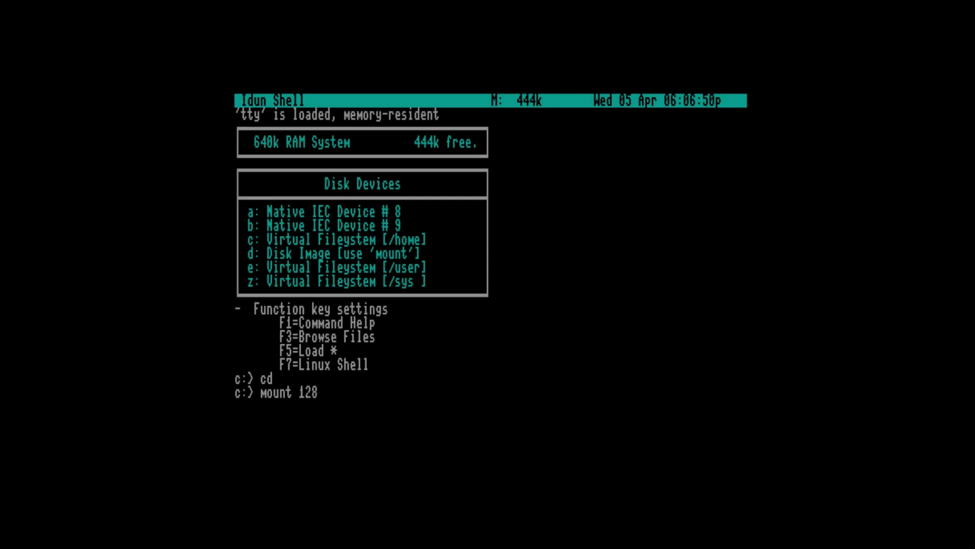
{"action": "type", "text": "-Robots*"}
{"action": "key", "text": "Return"}
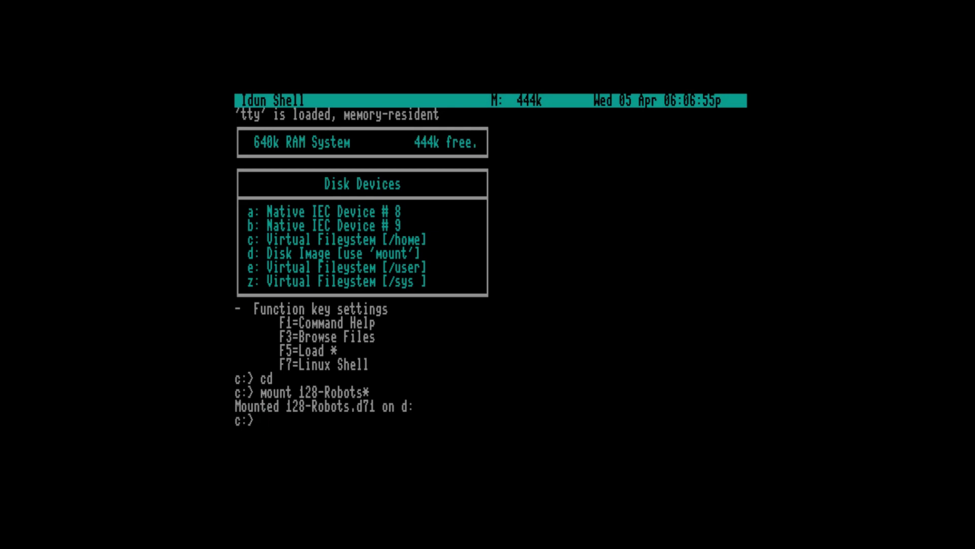
{"action": "type", "text": "dir /w d:"}
{"action": "key", "text": "Return"}
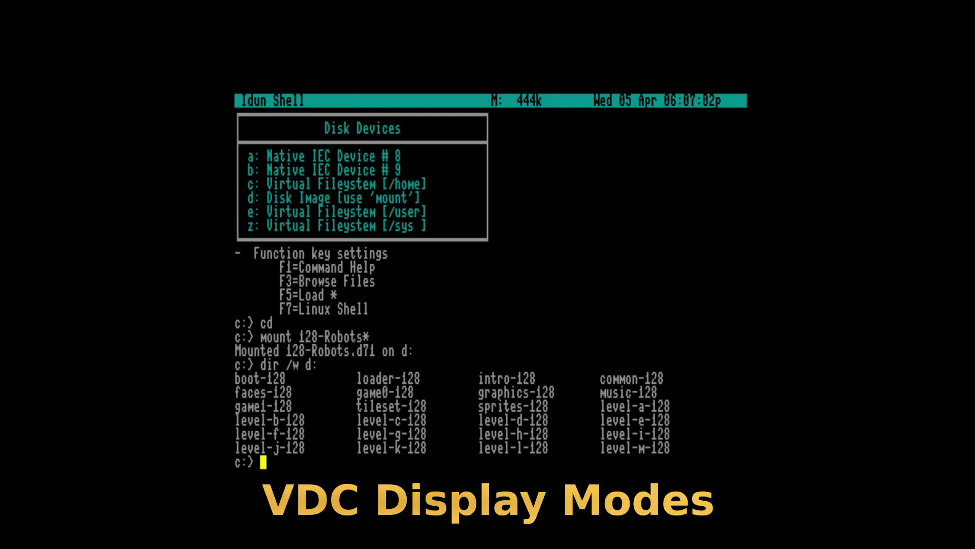
- View the mode command usage and its help page, then leave help
{"action": "type", "text": "mode /?"}
{"action": "key", "text": "Return"}
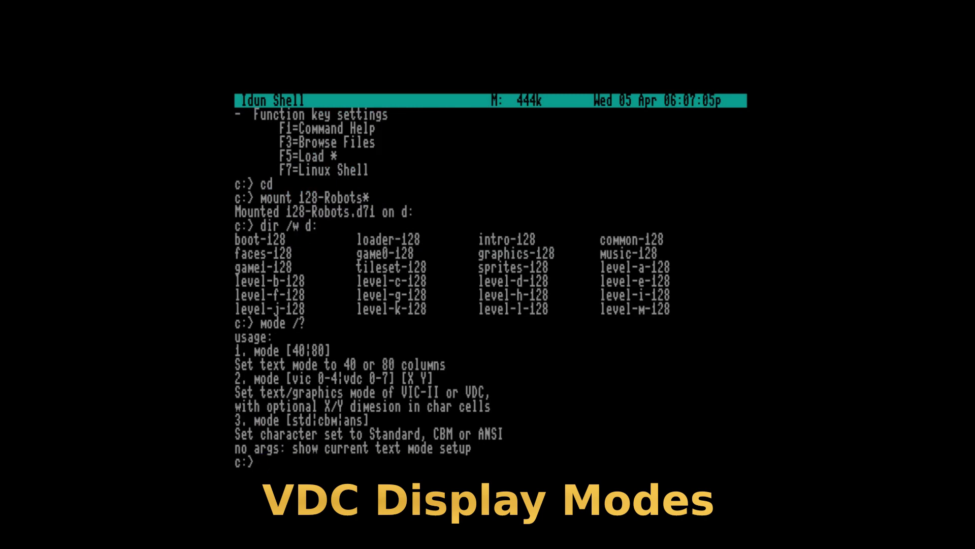
{"action": "type", "text": "help mi"}
{"action": "key", "text": "BackSpace"}
{"action": "type", "text": "ode"}
{"action": "key", "text": "Return"}
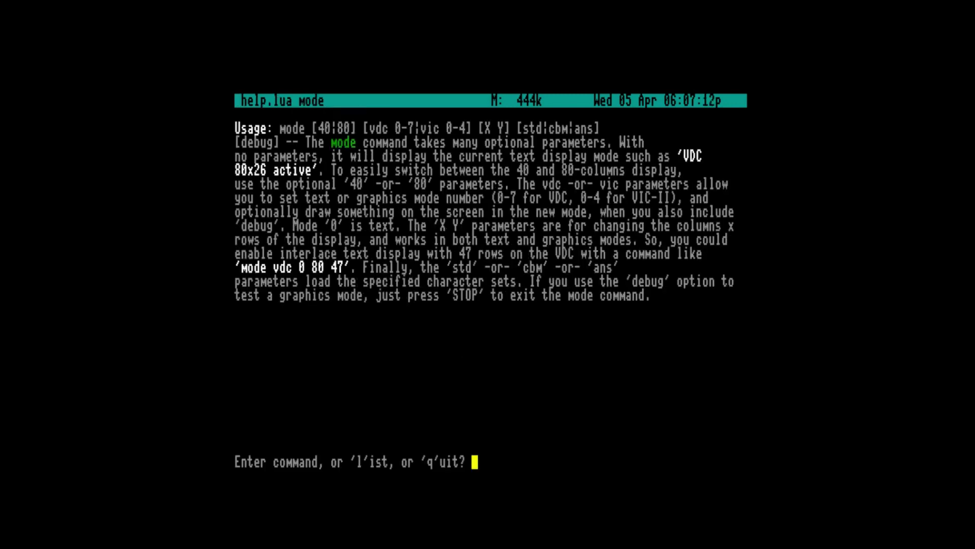
{"action": "type", "text": "q"}
{"action": "key", "text": "Return"}
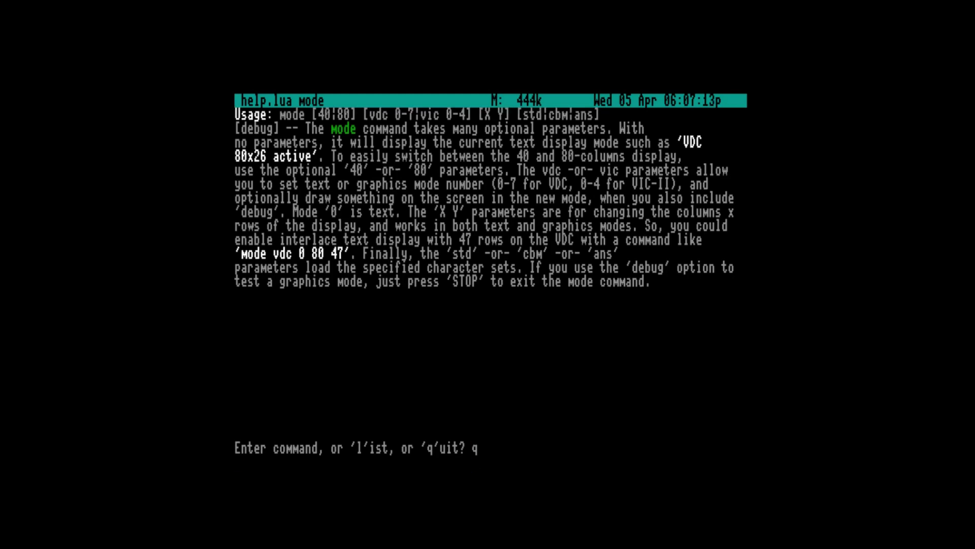
- Check the current mode, switch to VDC 0 80x25 text, and list the current directory and d:
{"action": "type", "text": "mode"}
{"action": "key", "text": "Return"}
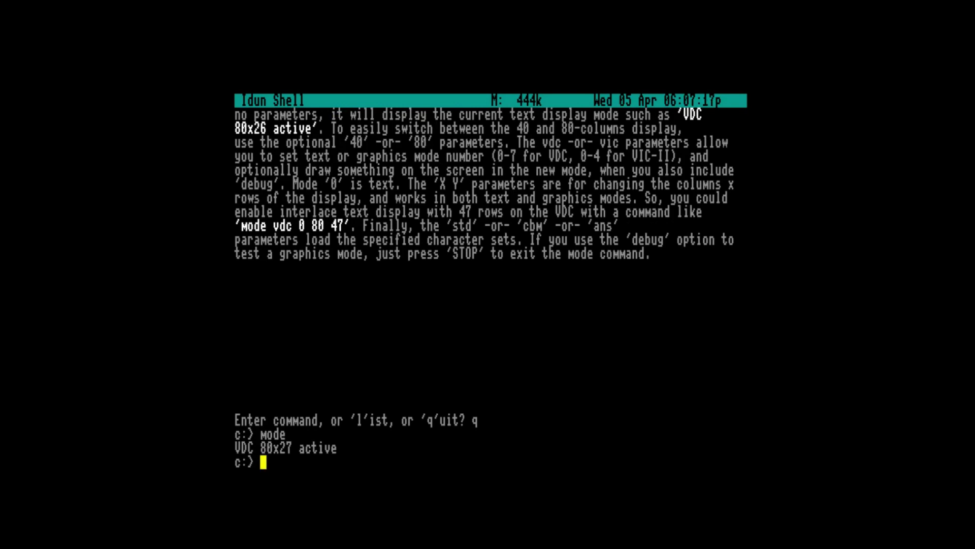
{"action": "type", "text": "mode vdc 0"}
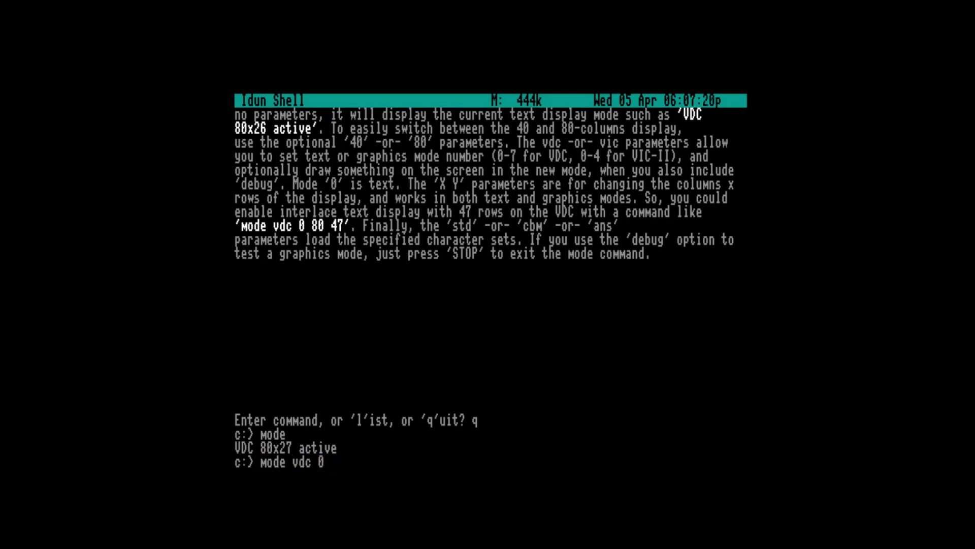
{"action": "type", "text": " 80 25"}
{"action": "key", "text": "Return"}
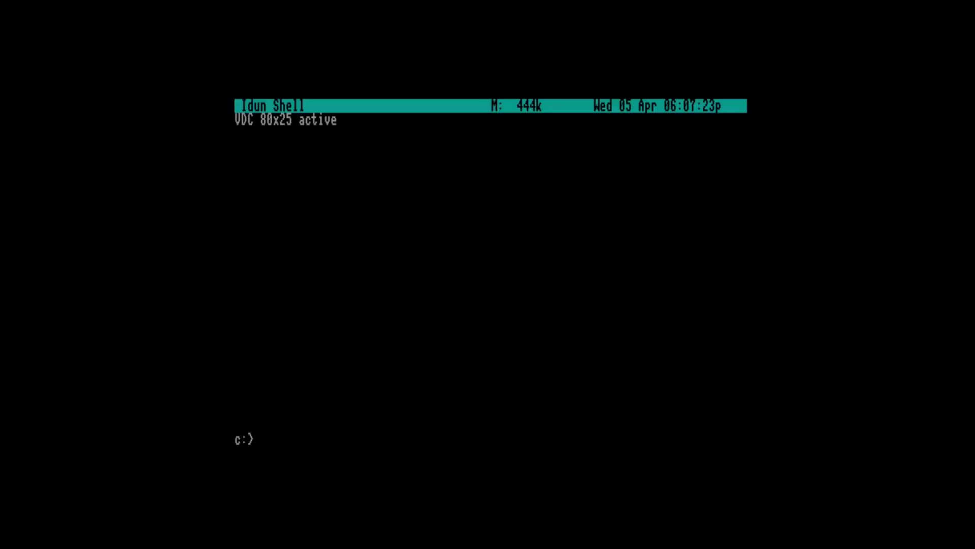
{"action": "type", "text": "dir"}
{"action": "key", "text": "Return"}
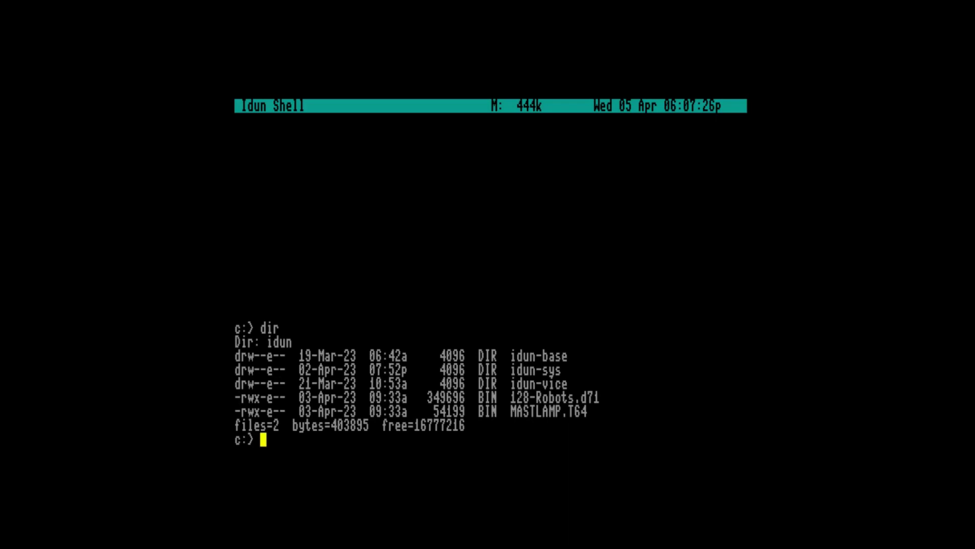
{"action": "type", "text": "dir d:"}
{"action": "key", "text": "Return"}
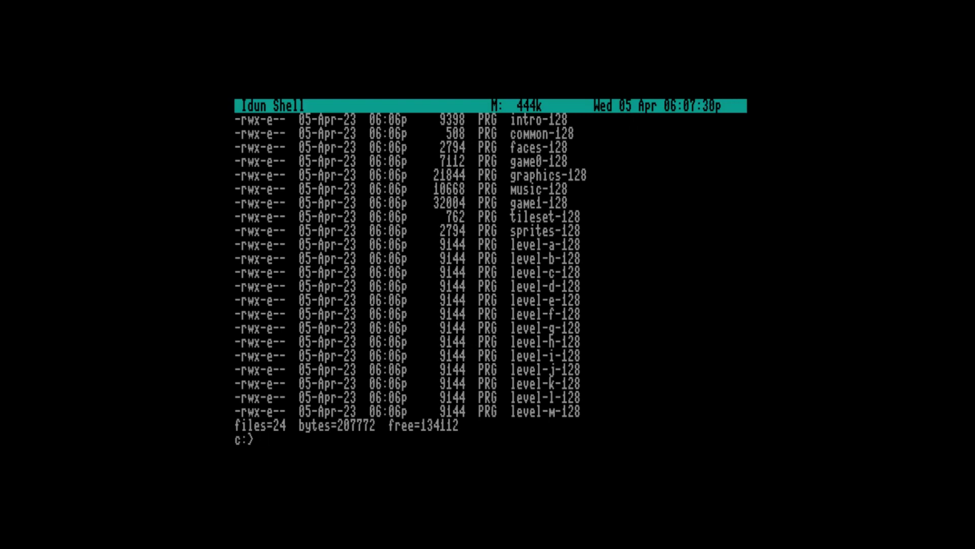
- Reapply mode vdc 0 80 25 and list drive d: again on the fresh screen
{"action": "type", "text": "mode vdc 0 80 25"}
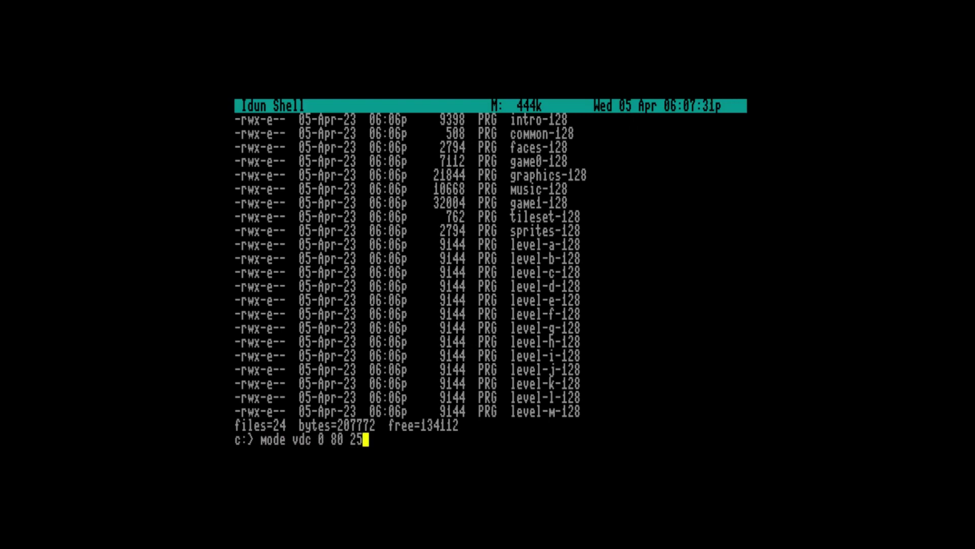
{"action": "key", "text": "Return"}
{"action": "type", "text": "dir d:"}
{"action": "key", "text": "Return"}
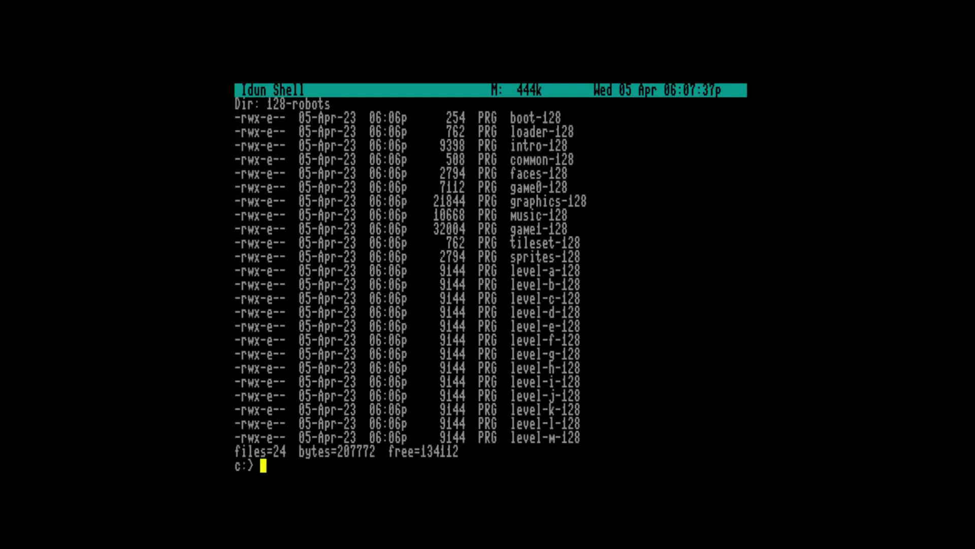
- Load the ANSI character set, then the standard set, and test mode debug vdc 3 28
{"action": "type", "text": "mode ans"}
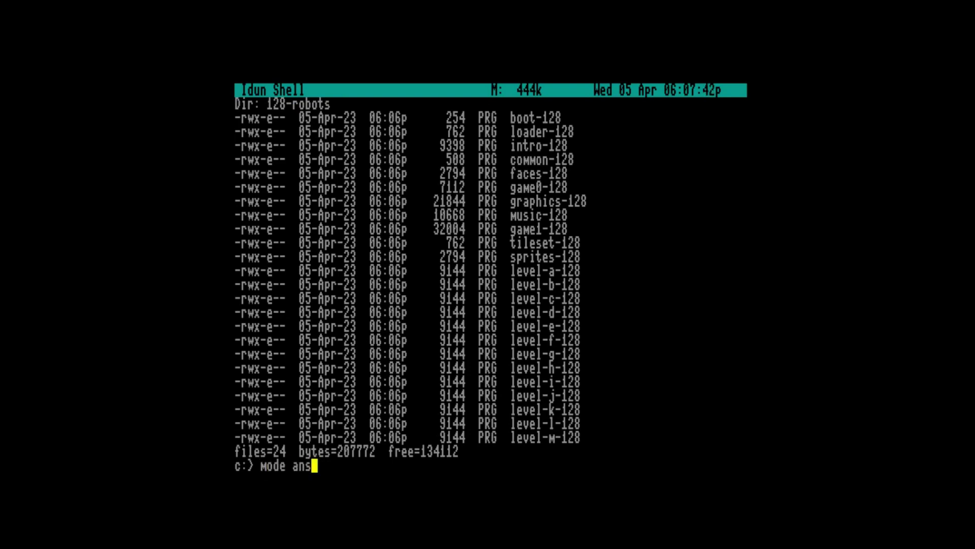
{"action": "key", "text": "Return"}
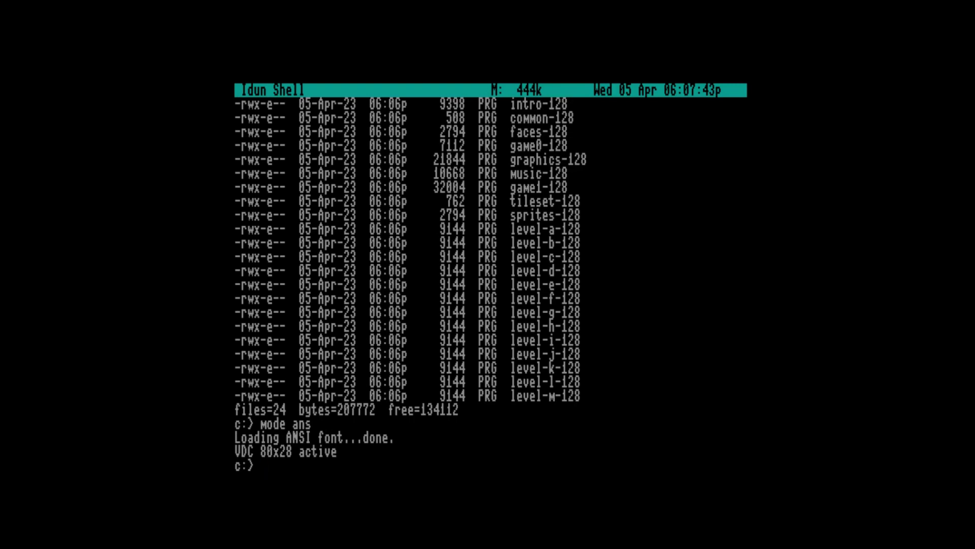
{"action": "type", "text": "mode std"}
{"action": "key", "text": "Return"}
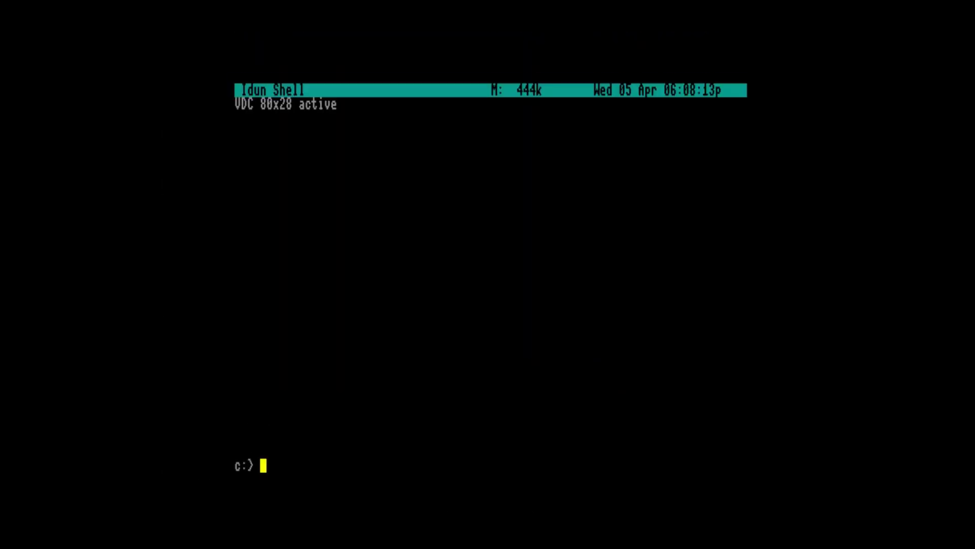
{"action": "type", "text": "mode debug "}
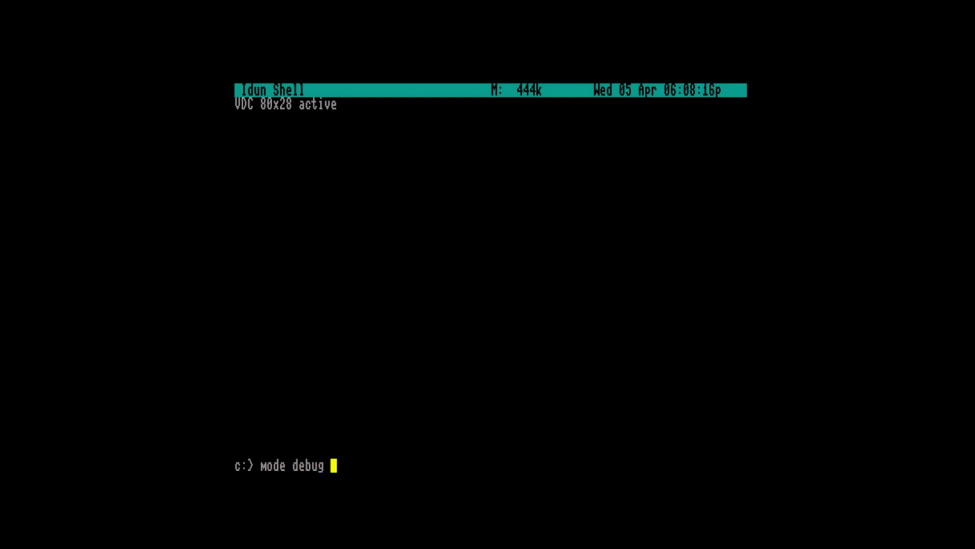
{"action": "type", "text": "vdc 3"}
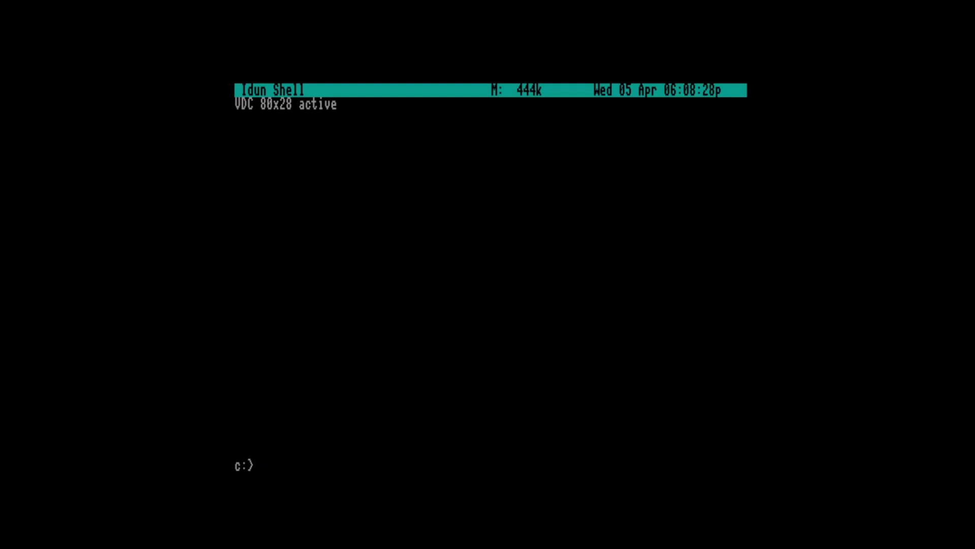
{"action": "type", "text": "mode 40"}
- Switch to the 40-column VIC-II display and list drive d: with dir /w d:
{"action": "key", "text": "Return"}
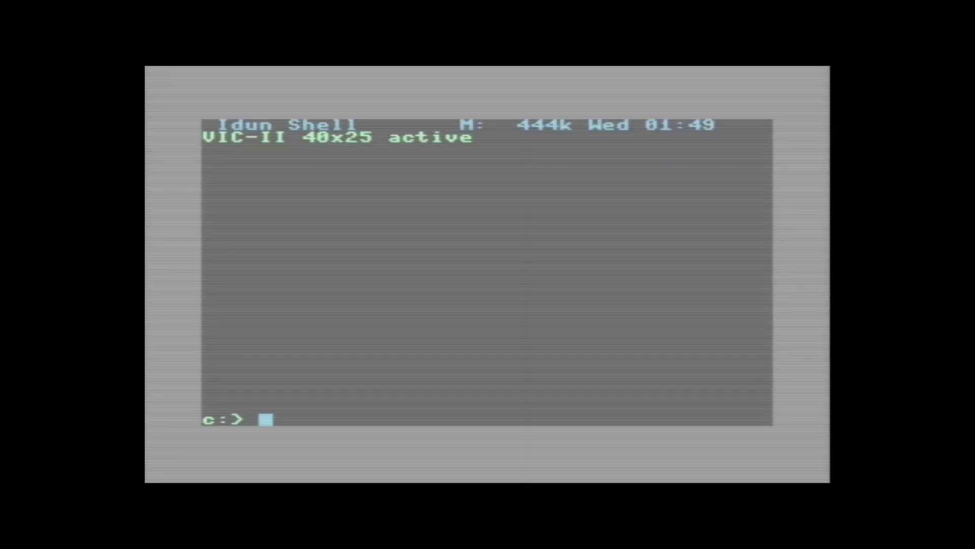
{"action": "type", "text": "dir /w "}
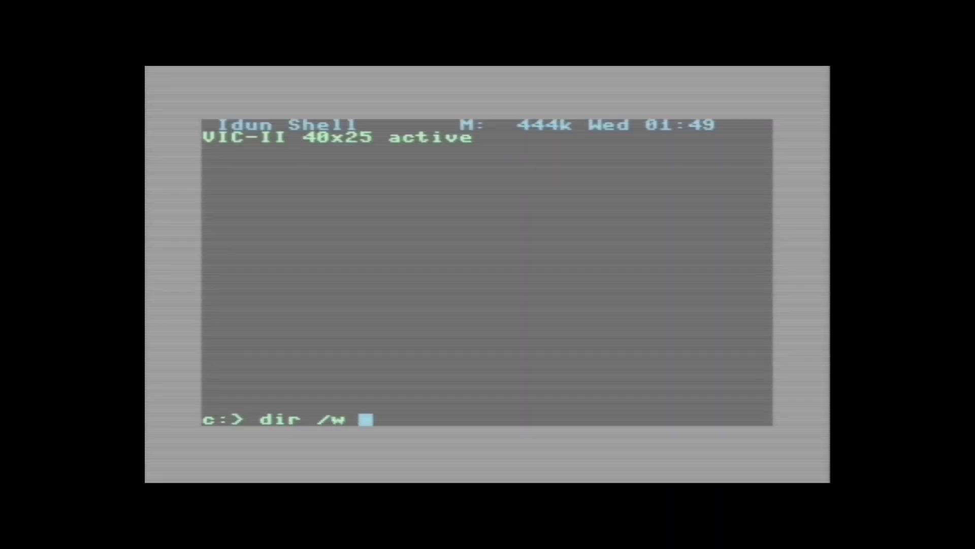
{"action": "type", "text": "d:"}
{"action": "key", "text": "Return"}
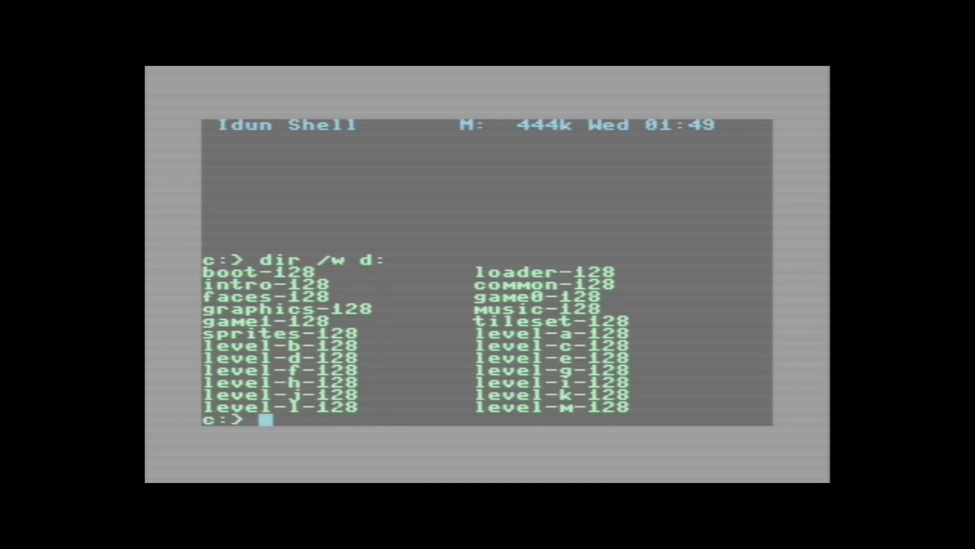
- Reboot the Commodore 128 and set the Idun drive letter to D:
{"action": "type", "text": "reboot"}
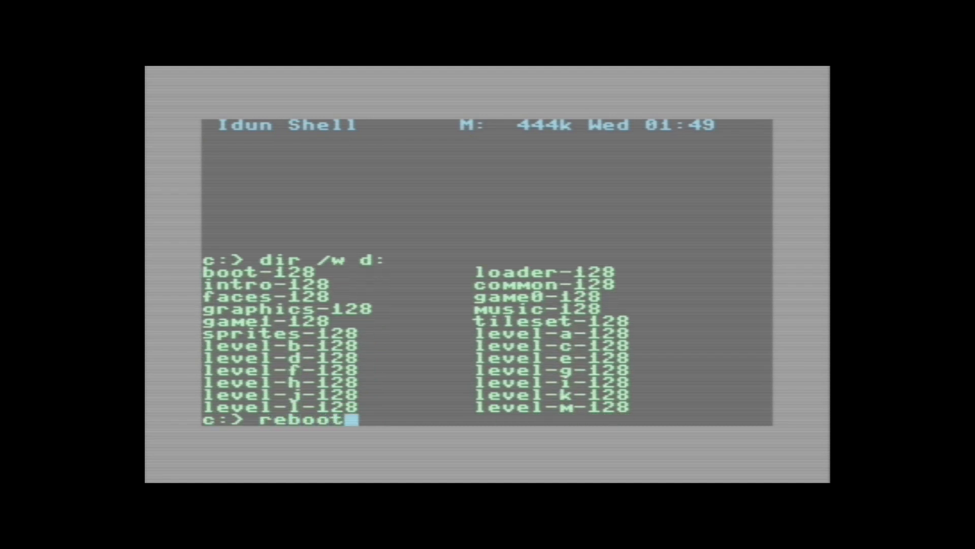
{"action": "key", "text": "Return"}
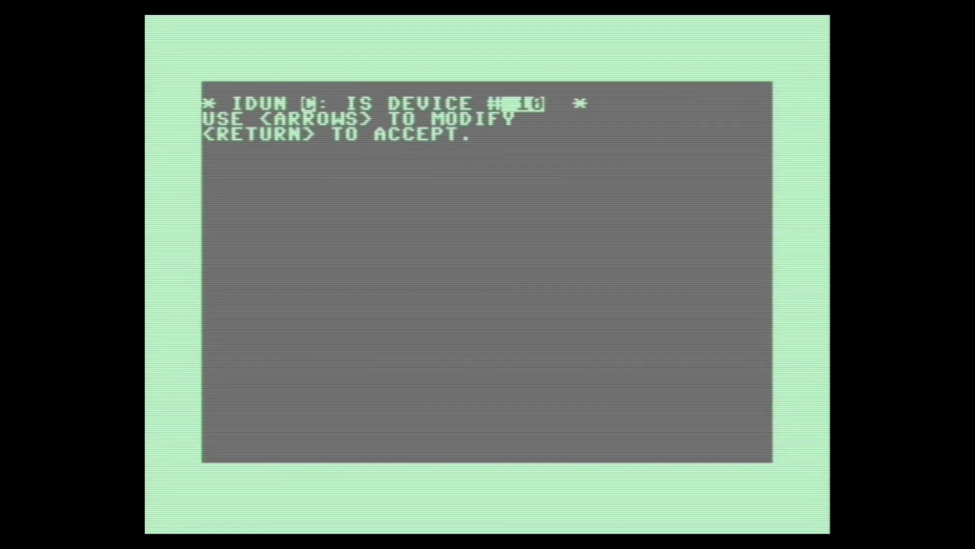
{"action": "key", "text": "Right"}
{"action": "key", "text": "Return"}
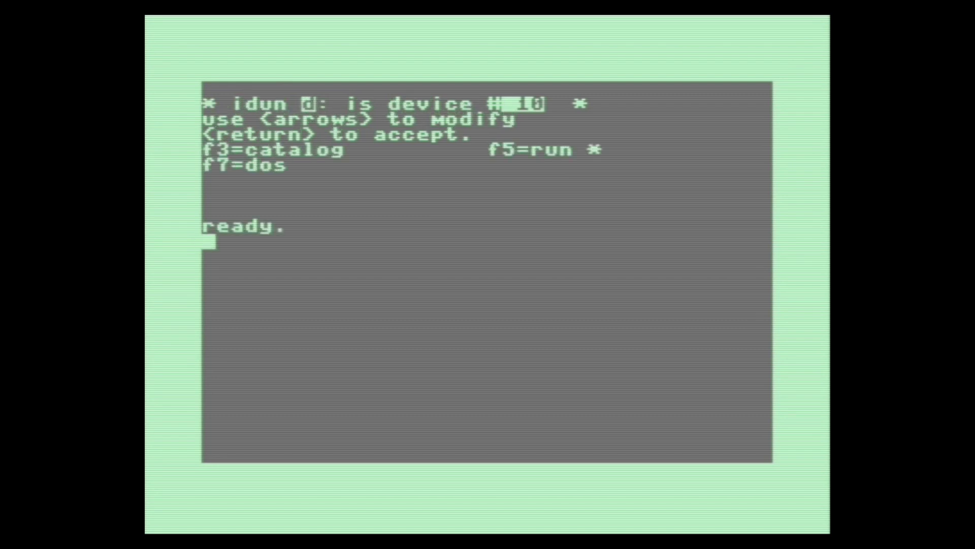
- Start a Research Lab game of PETSCII Robots 128 and walk right into the purple grid room
{"action": "key", "text": "F5"}
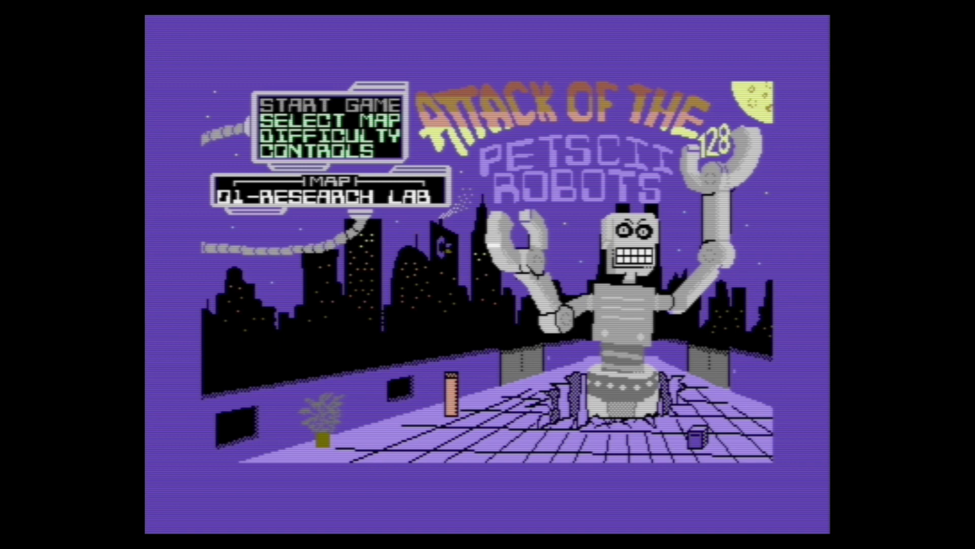
{"action": "key", "text": "Return"}
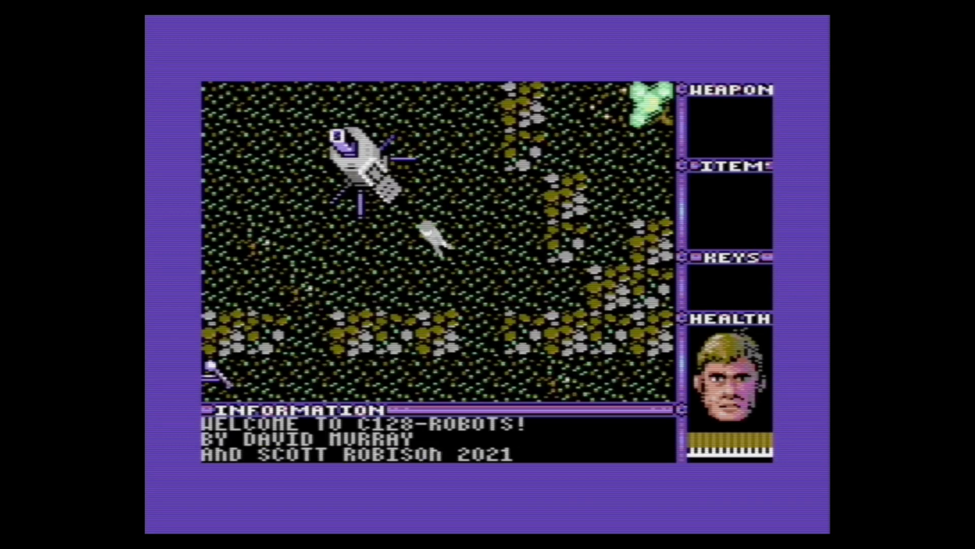
{"action": "key", "text": "d"}
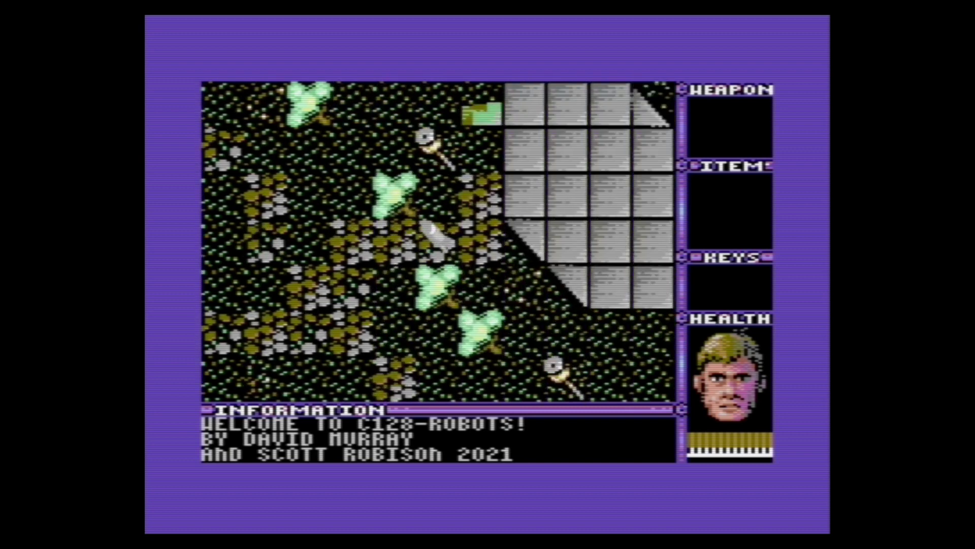
{"action": "key", "text": "d"}
{"action": "key", "text": "d"}
- Move near the hoverbot, then quit the game back to Idun Shell
{"action": "key", "text": "d"}
{"action": "key", "text": "w"}
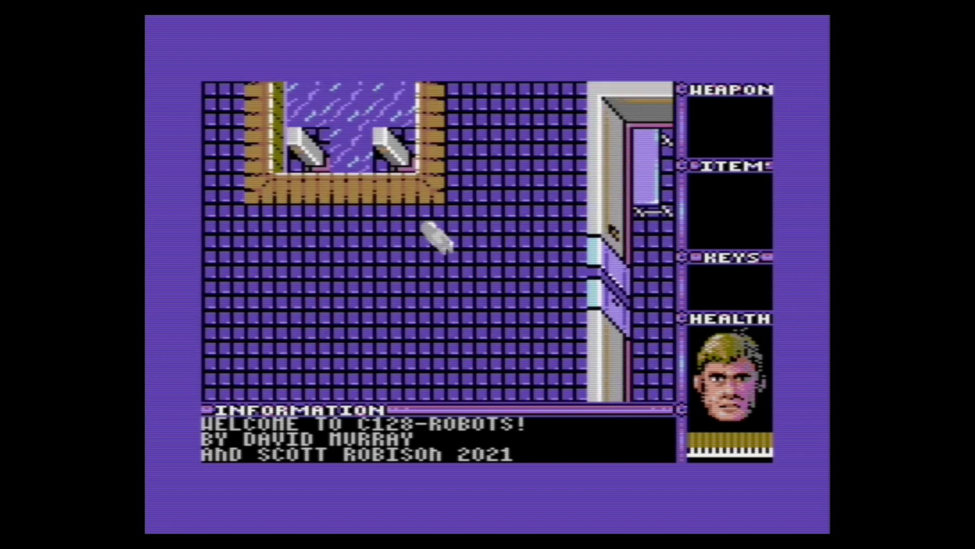
{"action": "key", "text": "w"}
{"action": "key", "text": "a"}
{"action": "key", "text": "d"}
{"action": "key", "text": "Escape"}
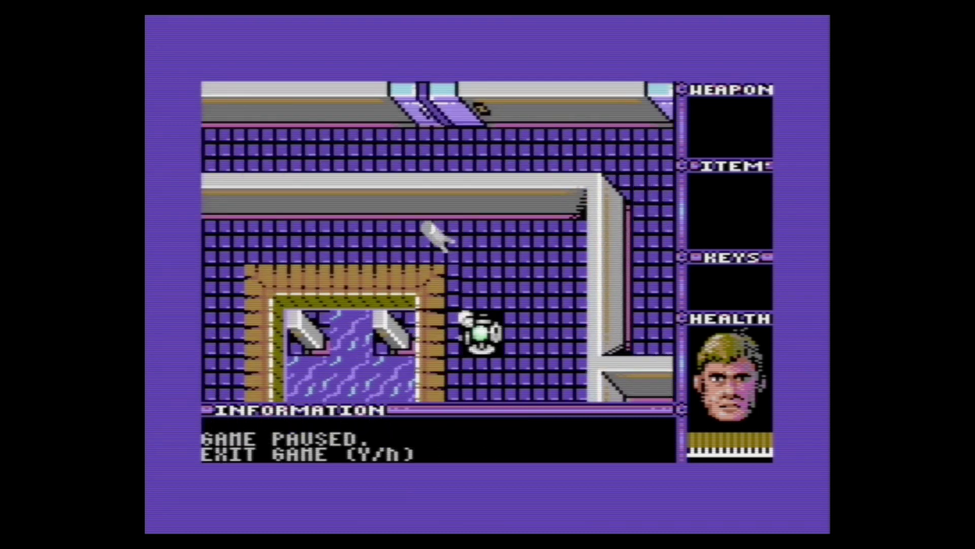
{"action": "key", "text": "y"}
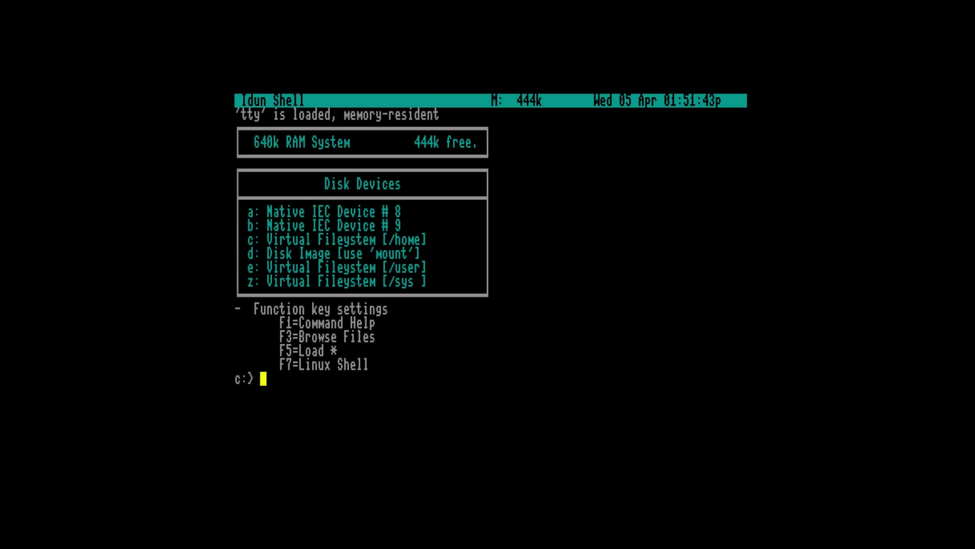
- Run info to show the memory and disk device summary
{"action": "type", "text": "info"}
{"action": "key", "text": "Return"}
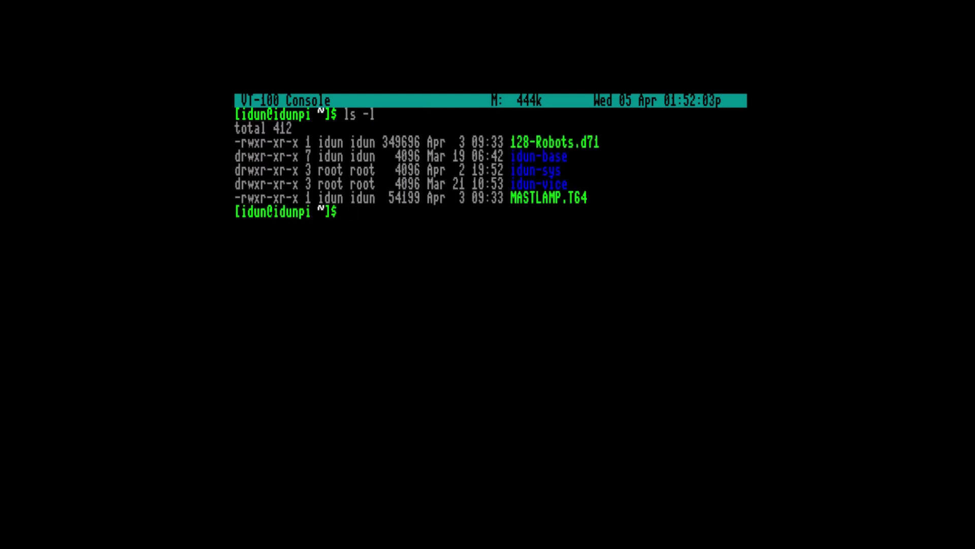
- View the live process list with top, then quit it
{"action": "type", "text": "top"}
{"action": "key", "text": "Return"}
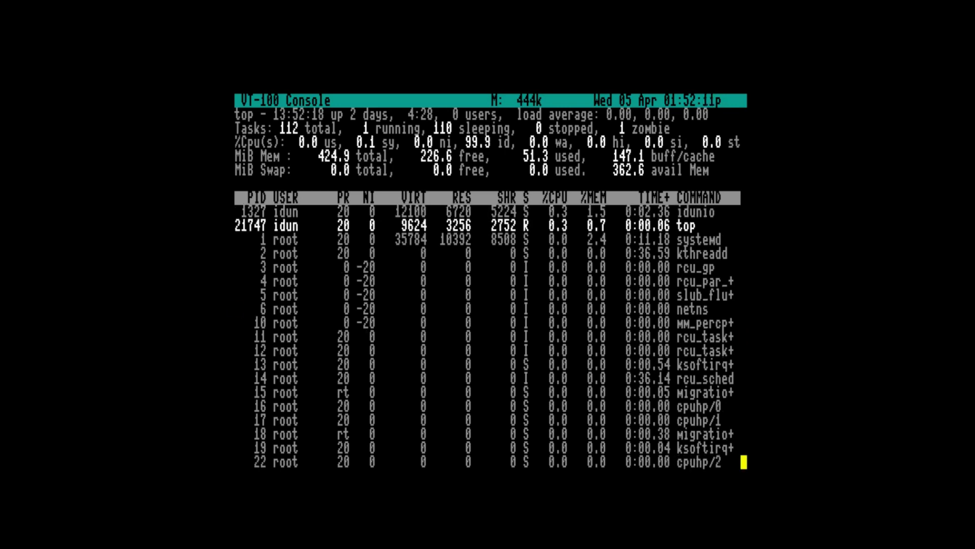
{"action": "key", "text": "q"}
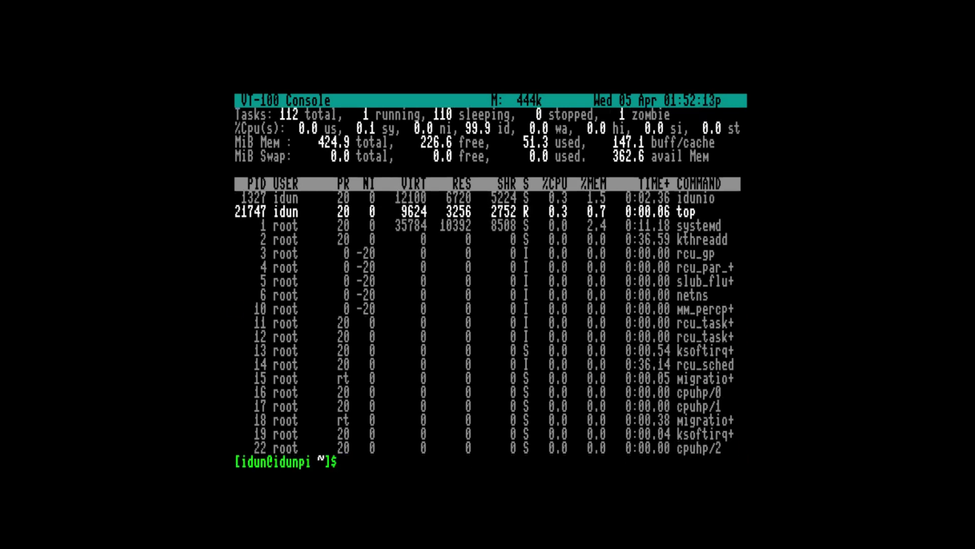
- Reopen .config/idunrc.toml from history, scroll through its devices list, and quit with :q
{"action": "key", "text": "Up"}
{"action": "key", "text": "Up"}
{"action": "key", "text": "Up"}
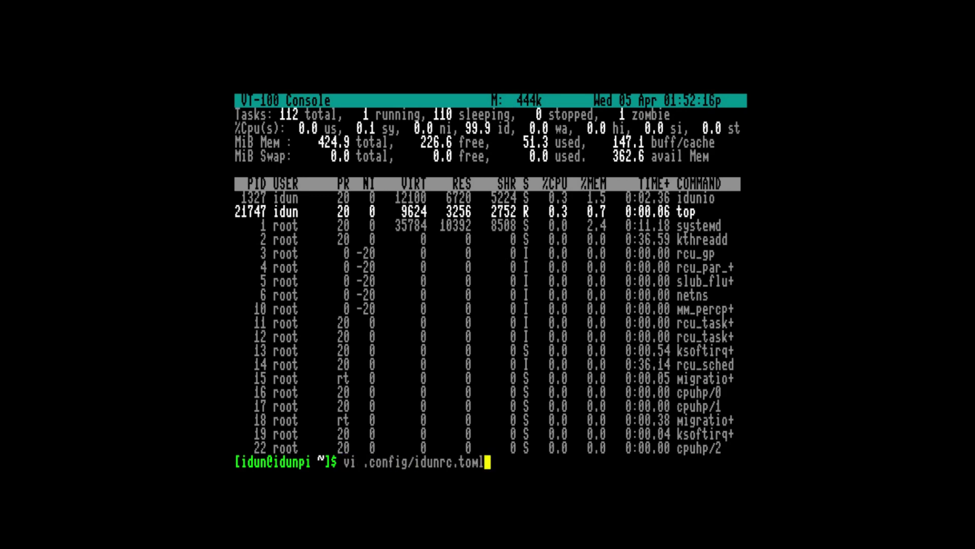
{"action": "key", "text": "Return"}
{"action": "key", "text": "Down"}
{"action": "key", "text": "Down"}
{"action": "key", "text": "Down"}
{"action": "key", "text": "Down"}
{"action": "key", "text": "Down"}
{"action": "key", "text": "Down"}
{"action": "key", "text": "Down"}
{"action": "key", "text": "Down"}
{"action": "key", "text": "Down"}
{"action": "key", "text": "Down"}
{"action": "key", "text": "Down"}
{"action": "key", "text": "Down"}
{"action": "key", "text": "Down"}
{"action": "key", "text": "Down"}
{"action": "key", "text": "Down"}
{"action": "key", "text": "Down"}
{"action": "key", "text": "Down"}
{"action": "key", "text": "Down"}
{"action": "key", "text": "Down"}
{"action": "key", "text": "Down"}
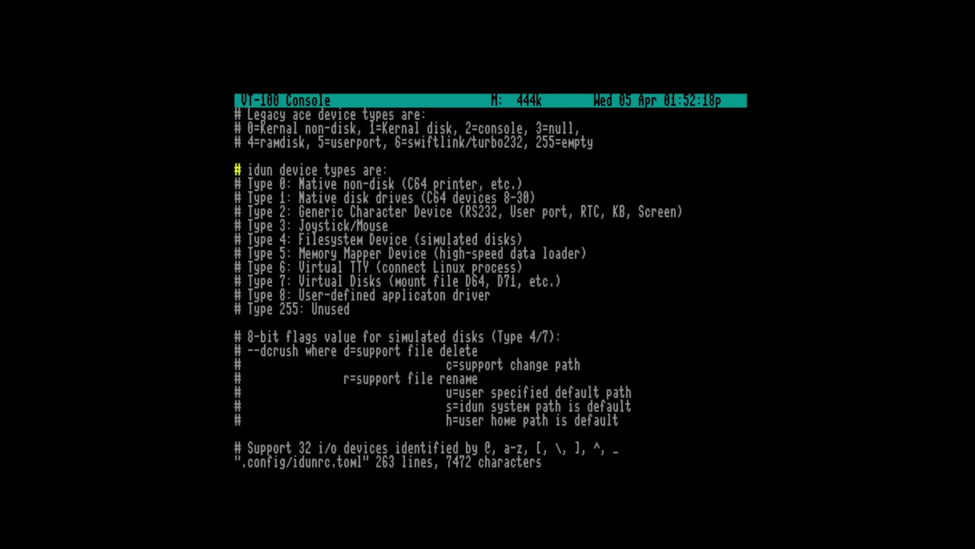
{"action": "key", "text": "Down"}
{"action": "key", "text": "Down"}
{"action": "key", "text": "Down"}
{"action": "key", "text": "Down"}
{"action": "key", "text": "Down"}
{"action": "key", "text": "Down"}
{"action": "key", "text": "Down"}
{"action": "key", "text": "Down"}
{"action": "key", "text": "Down"}
{"action": "key", "text": "Down"}
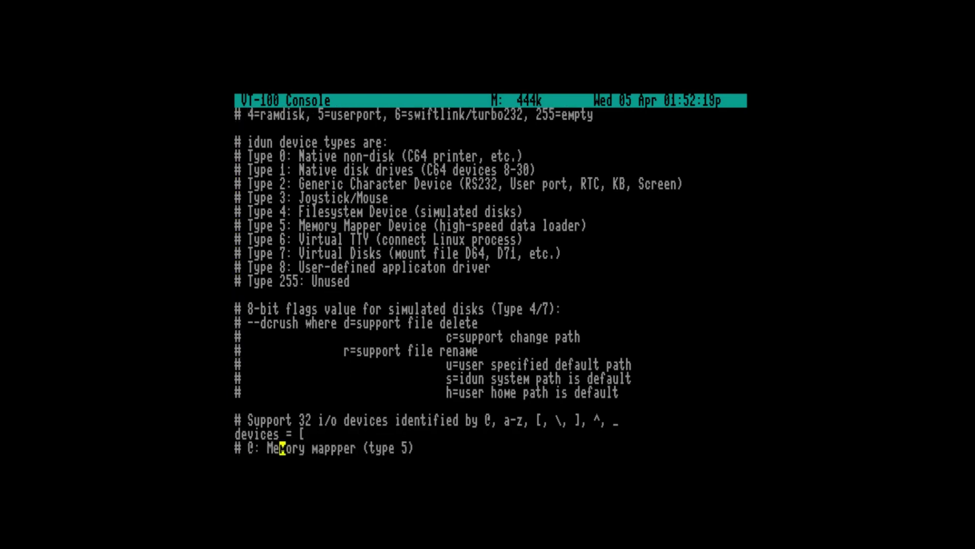
{"action": "key", "text": "Down"}
{"action": "key", "text": "Down"}
{"action": "key", "text": "Down"}
{"action": "key", "text": "Down"}
{"action": "key", "text": "Down"}
{"action": "key", "text": "Down"}
{"action": "key", "text": "Down"}
{"action": "key", "text": "Down"}
{"action": "key", "text": "Down"}
{"action": "key", "text": "Down"}
{"action": "key", "text": "Down"}
{"action": "key", "text": "Down"}
{"action": "key", "text": "Down"}
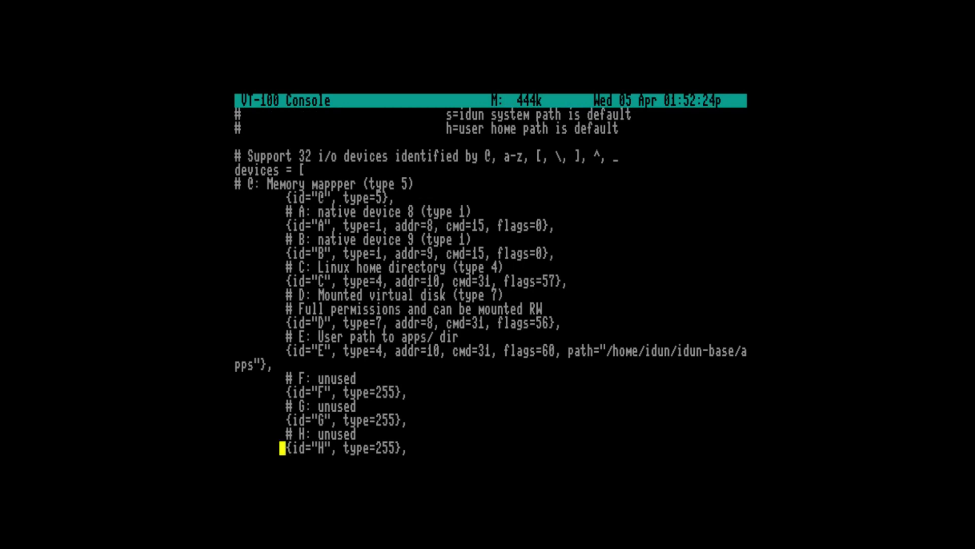
{"action": "type", "text": ":q"}
{"action": "key", "text": "Return"}
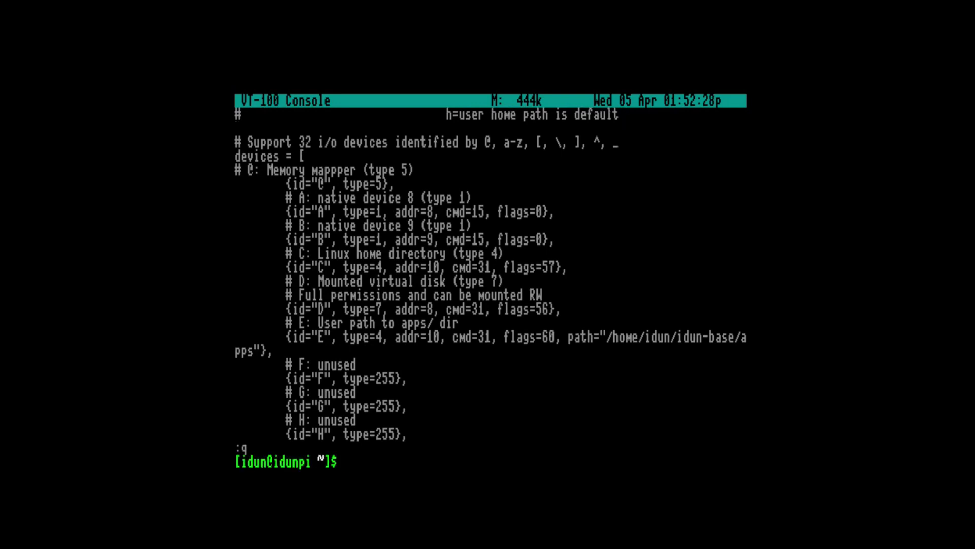
- Leave bash and run linux "ip addr" to list lo, enu1u4 and wlan0, returning to c:)
{"action": "type", "text": "exit"}
{"action": "key", "text": "Return"}
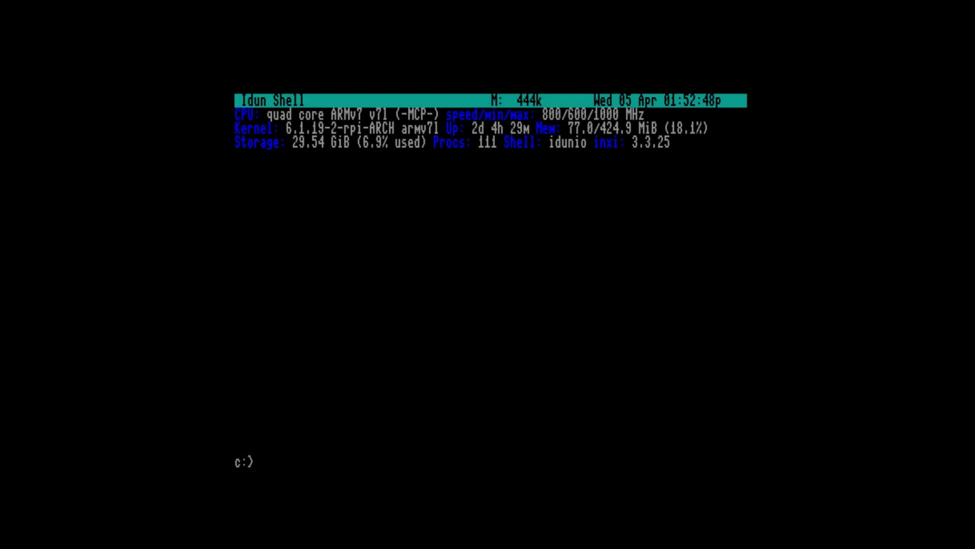
{"action": "type", "text": "linux \"ip addr\""}
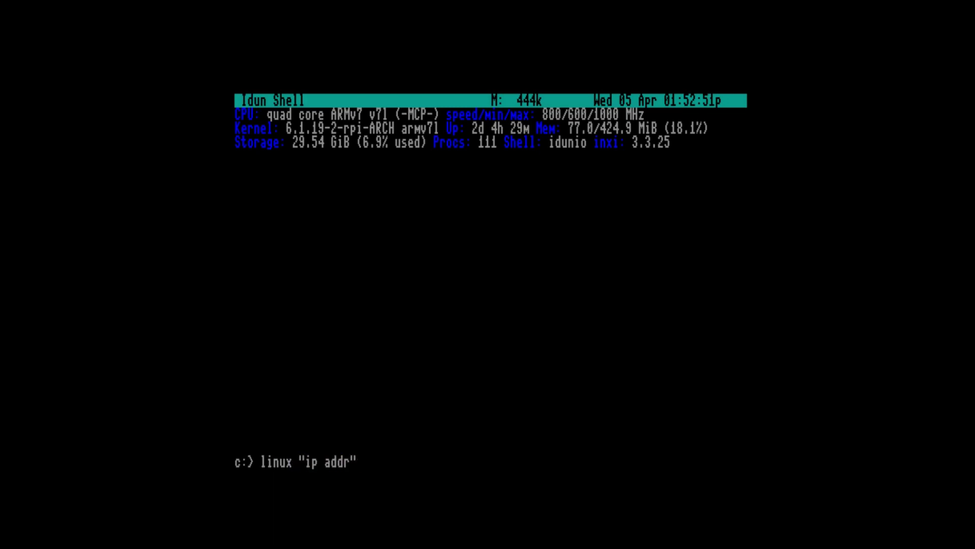
{"action": "key", "text": "Return"}
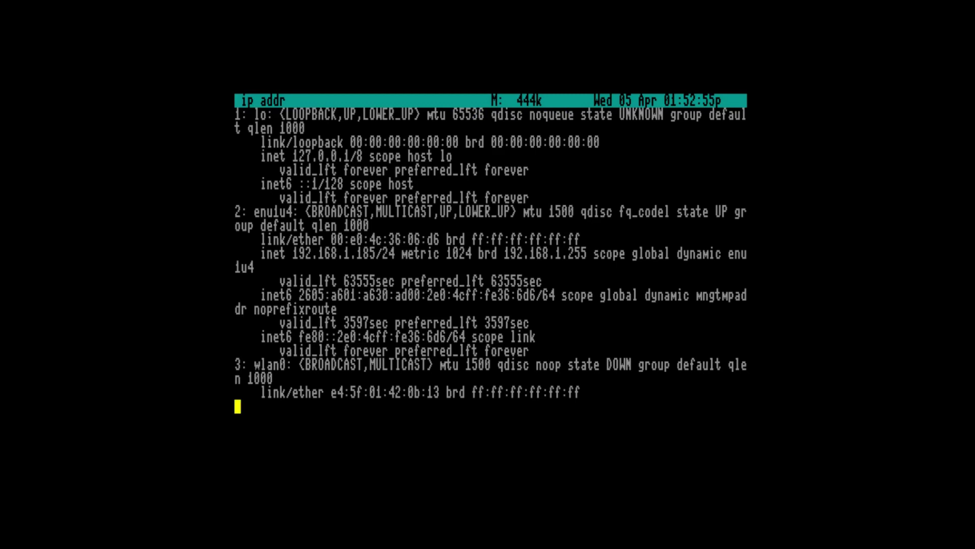
{"action": "key", "text": "Return"}
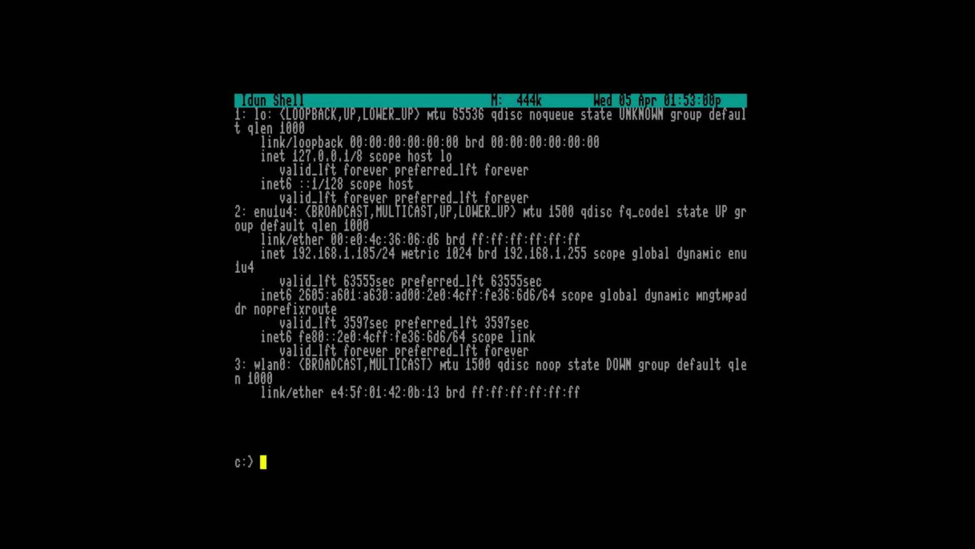
- Open bash with tty x:, list the home folder, and exit
{"action": "type", "text": "tty x:"}
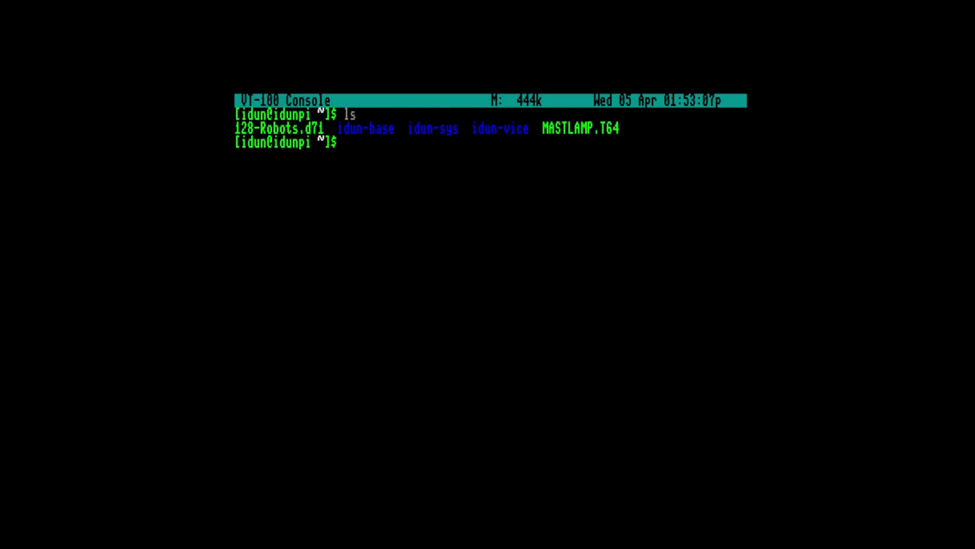
{"action": "type", "text": "exit"}
{"action": "key", "text": "Return"}
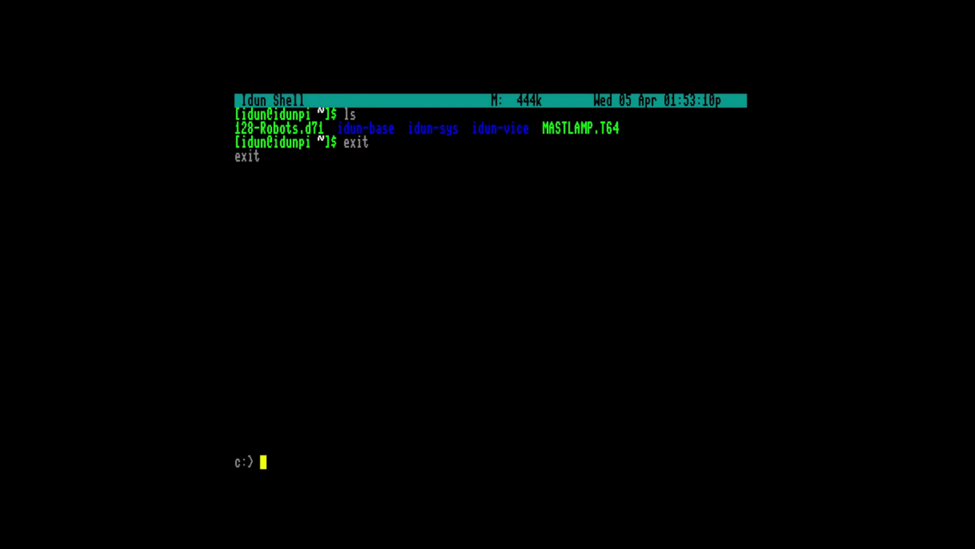
- Start a Lua 5.4.3 prompt with tty lua and close it with Ctrl+D
{"action": "type", "text": "tty -c"}
{"action": "key", "text": "BackSpace"}
{"action": "key", "text": "BackSpace"}
{"action": "type", "text": "lua"}
{"action": "key", "text": "Return"}
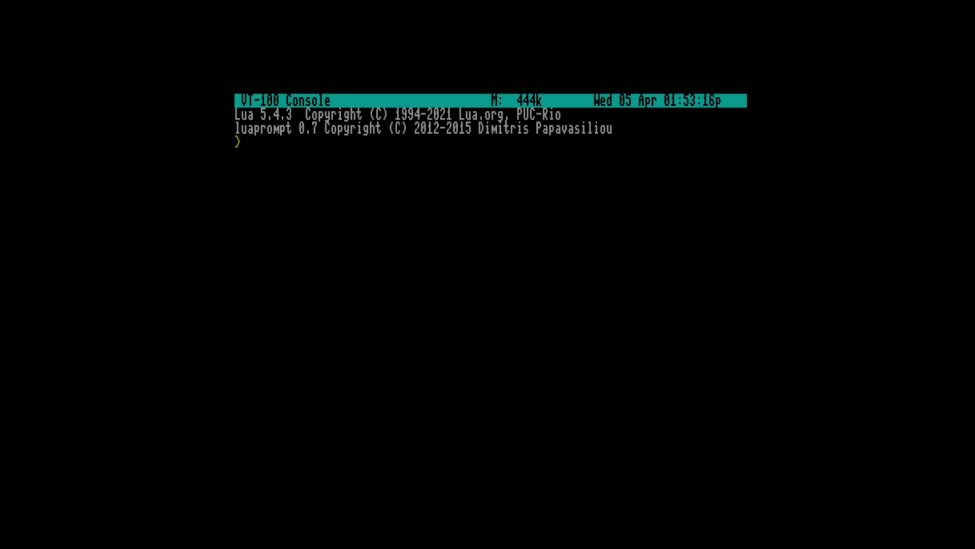
{"action": "key", "text": "ctrl+d"}
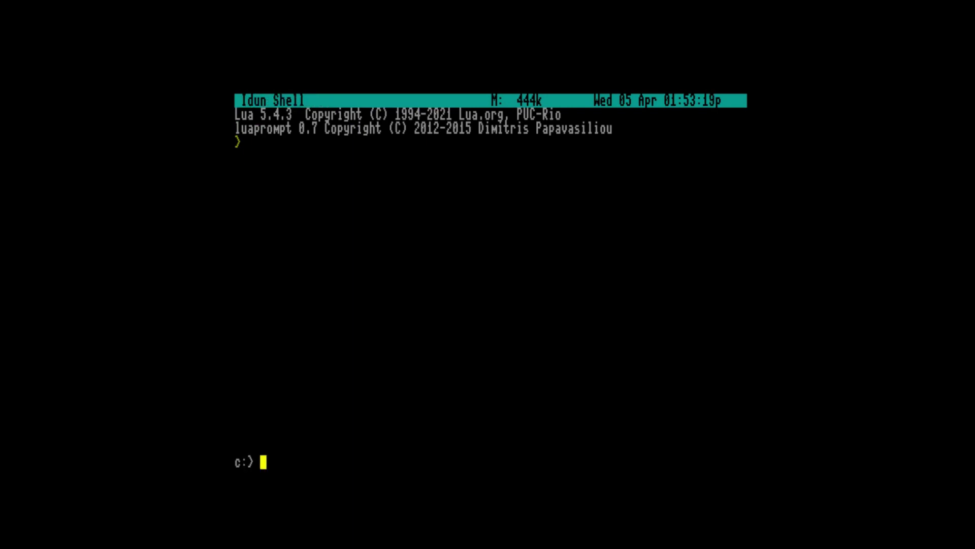
- Switch to ANSI mode with mode ans and enter tty m:blackflag.acid.org to telnet the BBS
{"action": "type", "text": "mode ans"}
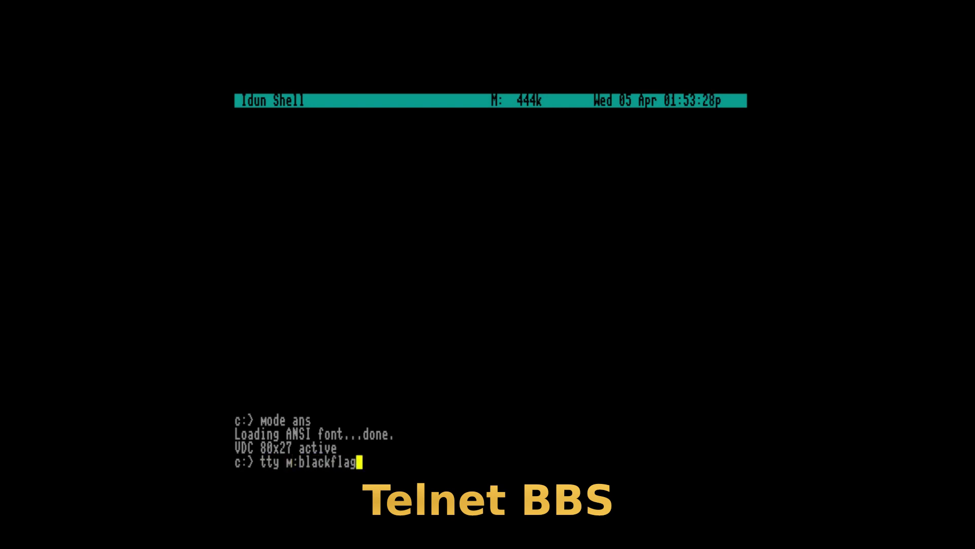
{"action": "type", "text": "acid.or"}
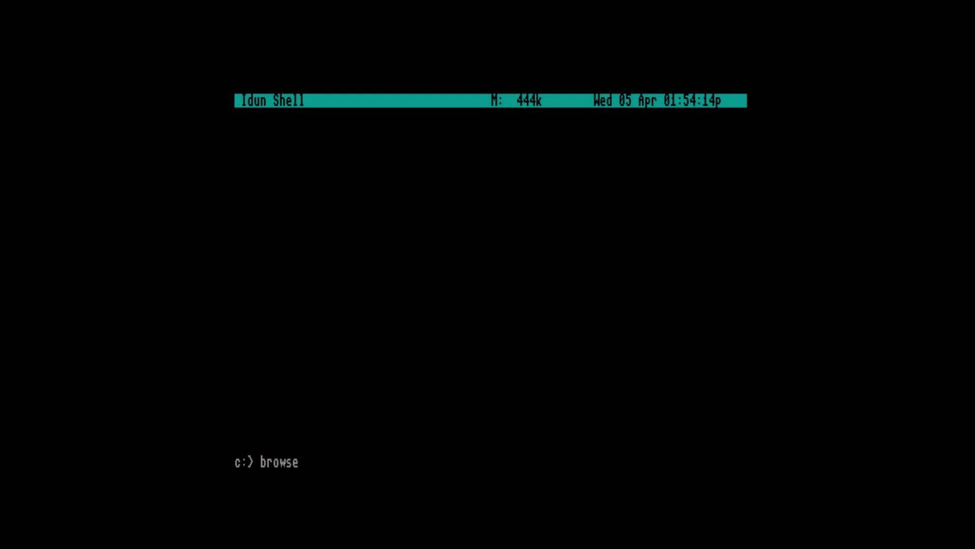
- Browse to idun-base/pics/vdc-color, then type showvdc lochness.vdc idun.vdc termin*
{"action": "key", "text": "Return"}
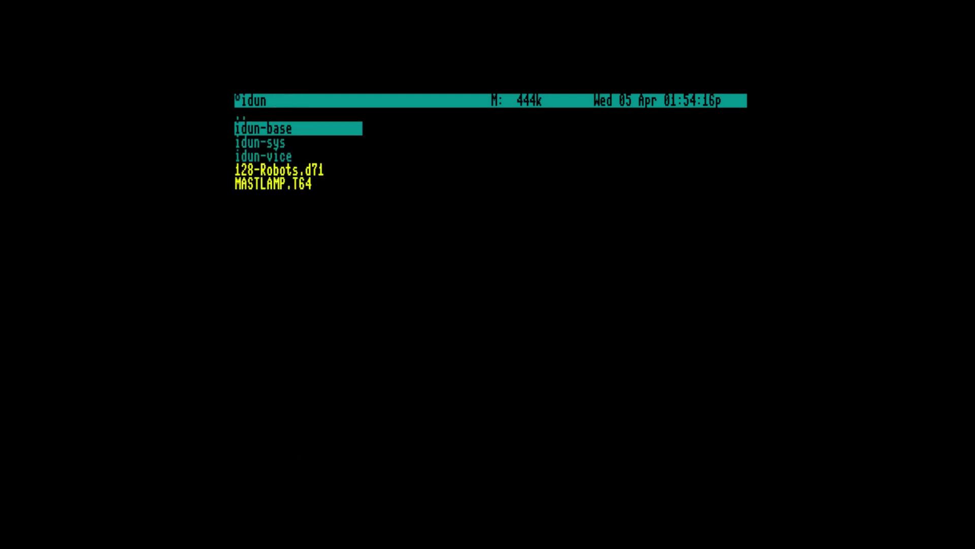
{"action": "key", "text": "Right"}
{"action": "key", "text": "Down"}
{"action": "key", "text": "Down"}
{"action": "key", "text": "Down"}
{"action": "key", "text": "Right"}
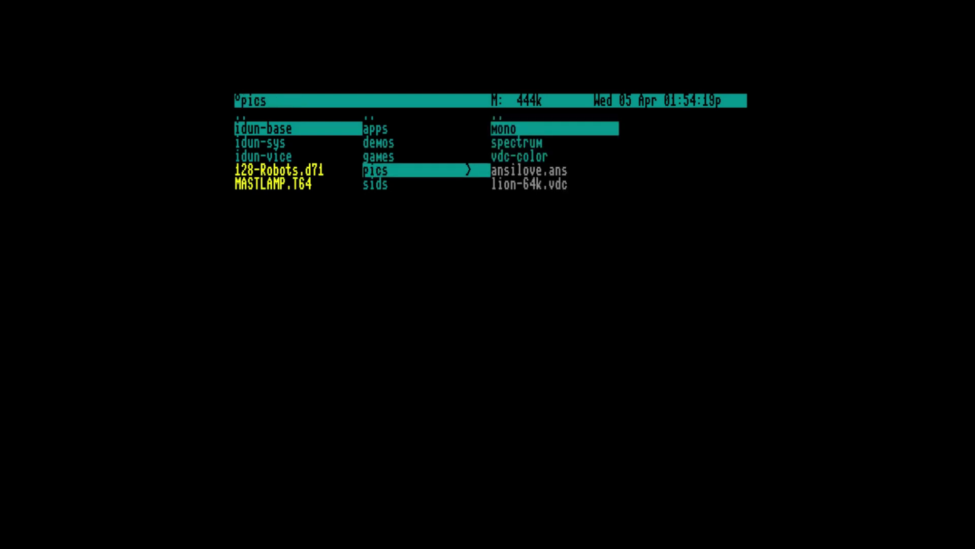
{"action": "key", "text": "Down"}
{"action": "key", "text": "Down"}
{"action": "key", "text": "Right"}
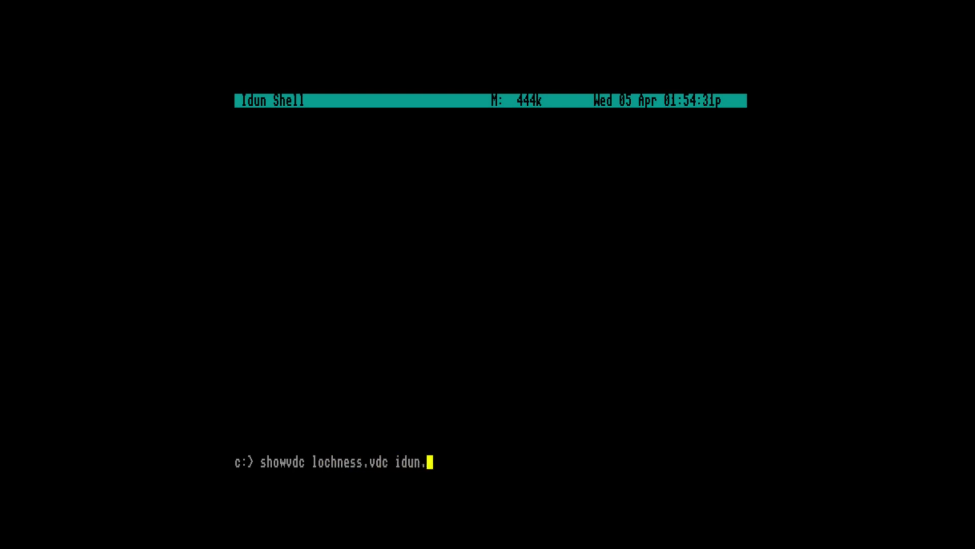
{"action": "type", "text": "vdc term"}
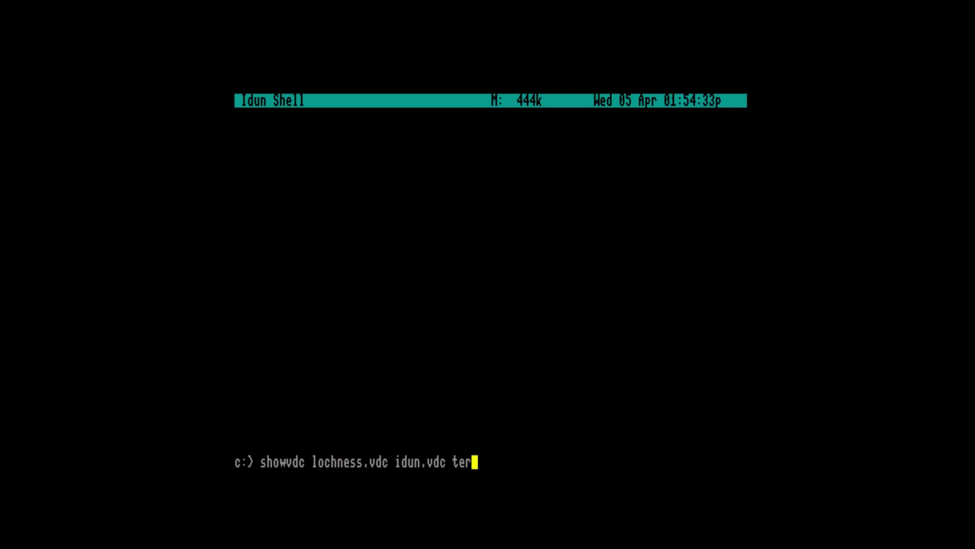
{"action": "type", "text": "in"}
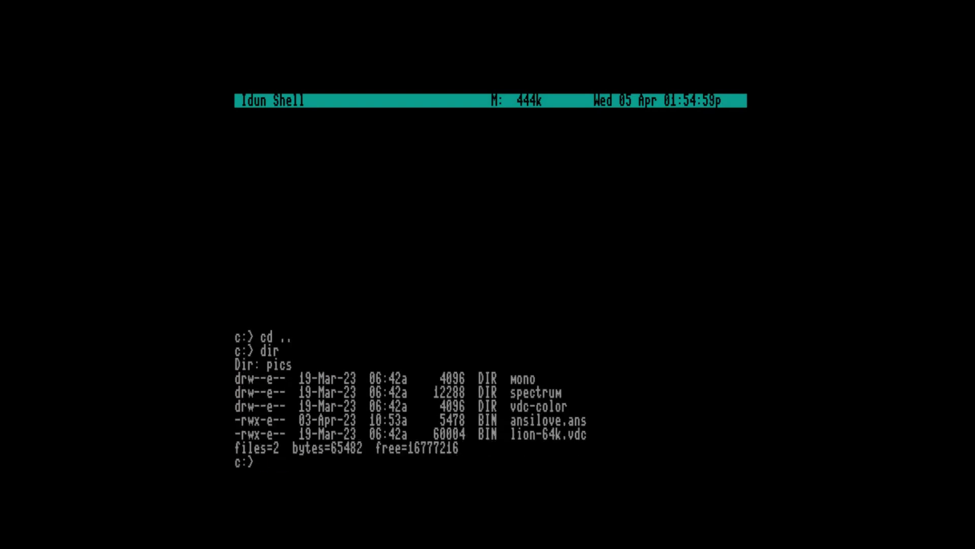
- Show lion* with showvdc, enter the spectrum folder, list it with dir /w, and type showzx d*
{"action": "type", "text": "showvdc lion*"}
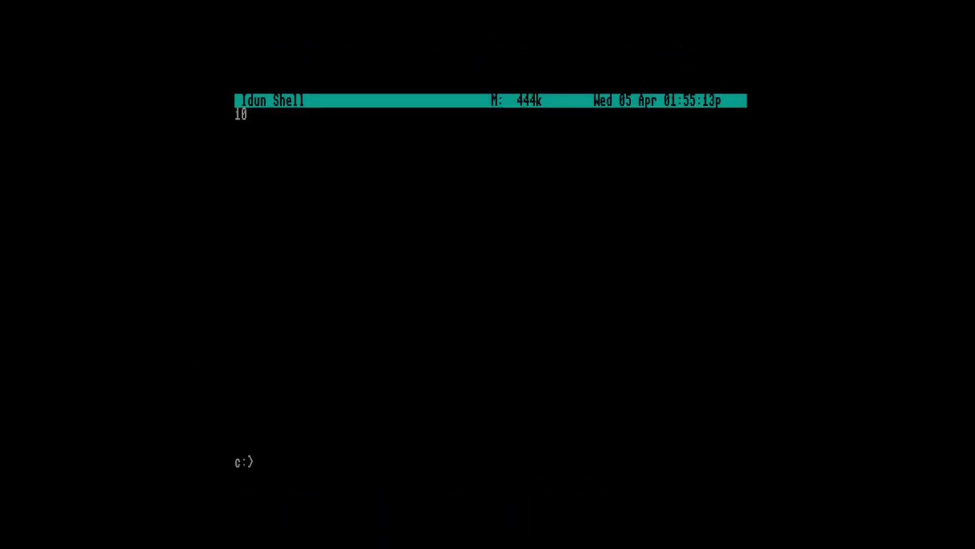
{"action": "type", "text": "cd spectrum"}
{"action": "key", "text": "Return"}
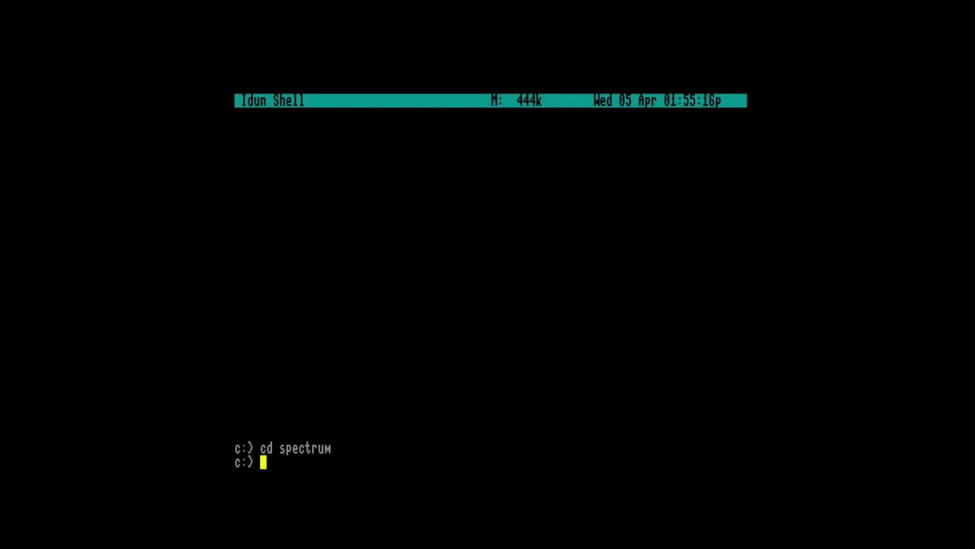
{"action": "type", "text": "dir /w"}
{"action": "key", "text": "Return"}
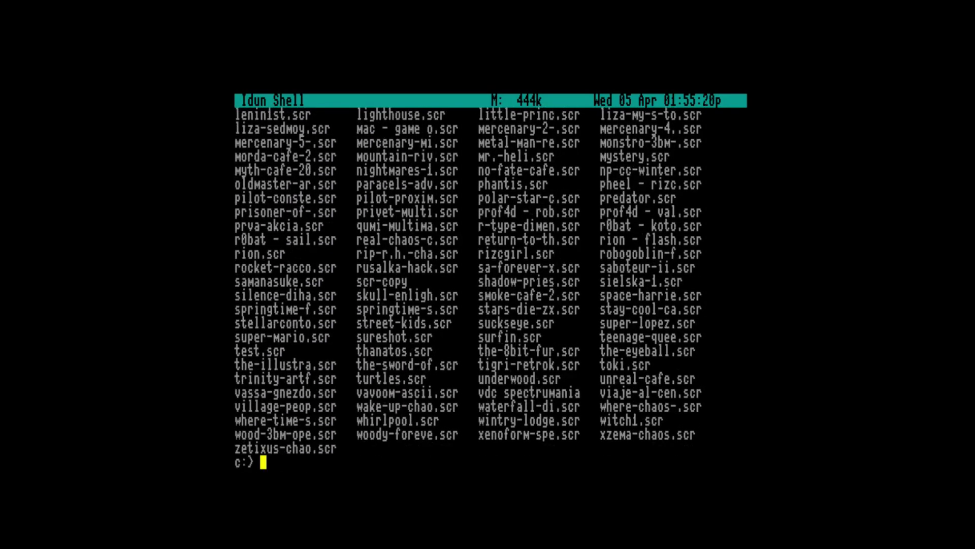
{"action": "type", "text": "showz"}
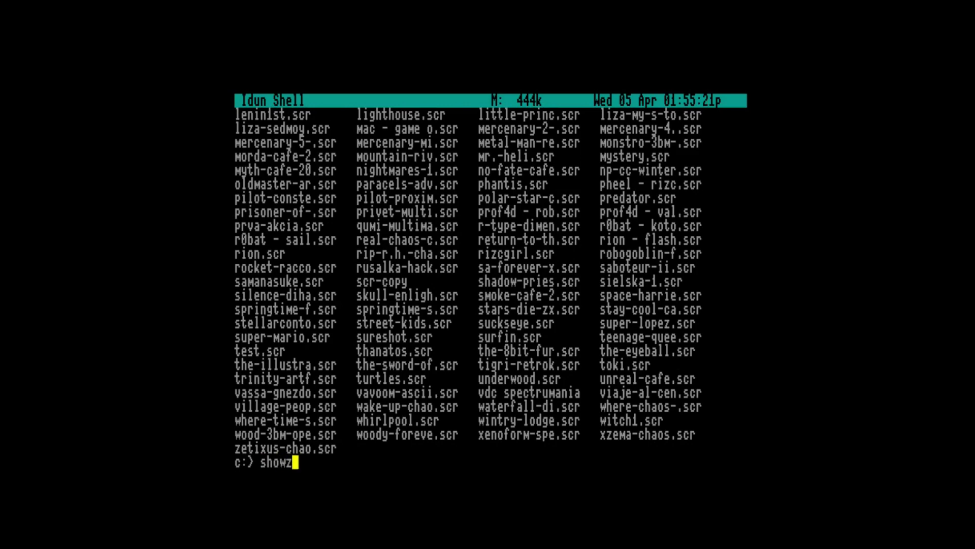
{"action": "type", "text": "x d"}
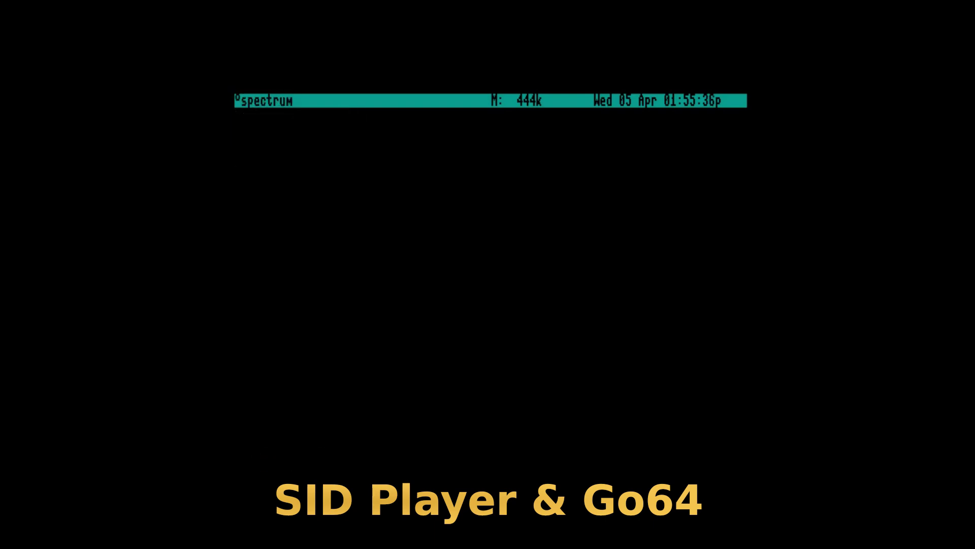
- Go up to idun-base, open the sids folder to play a tune, then stop it
{"action": "key", "text": "Up"}
{"action": "key", "text": "Return"}
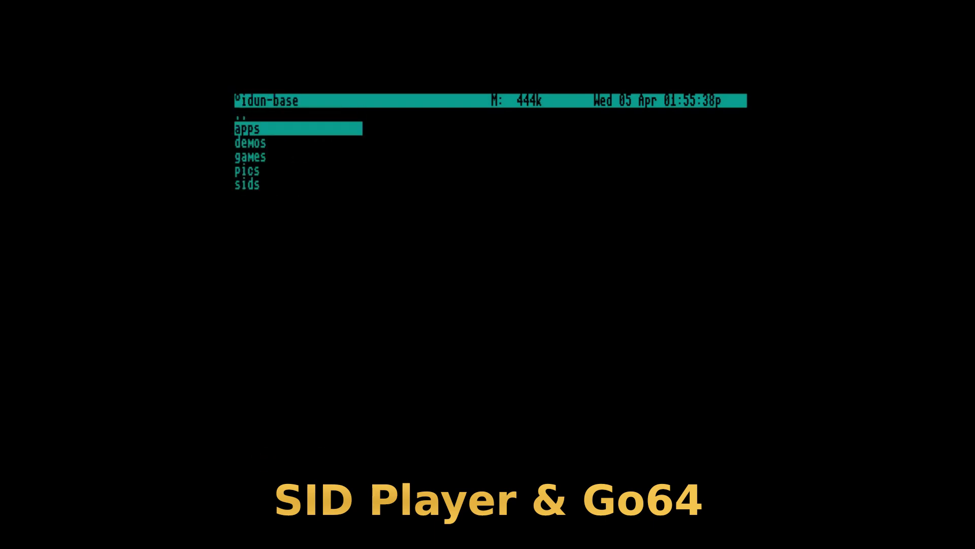
{"action": "key", "text": "Down"}
{"action": "key", "text": "Down"}
{"action": "key", "text": "Down"}
{"action": "key", "text": "Down"}
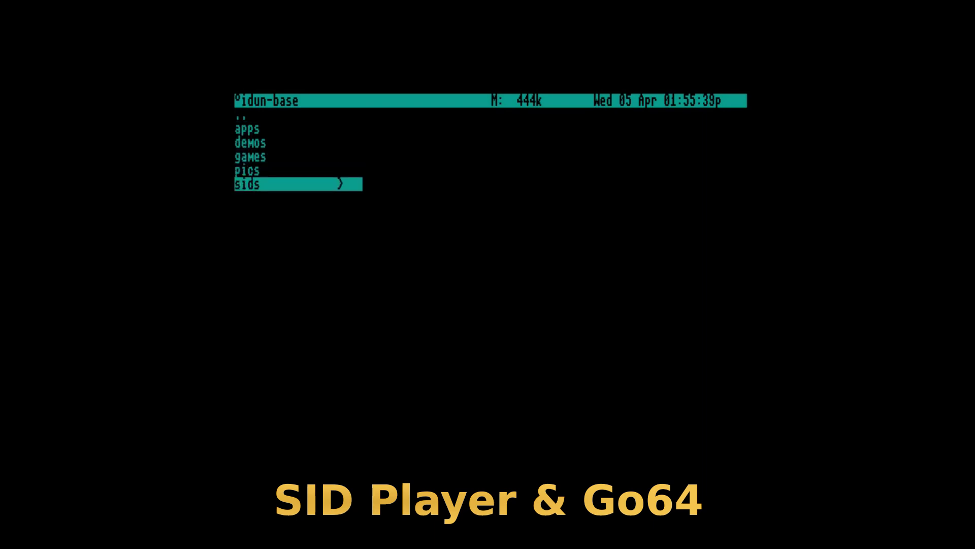
{"action": "key", "text": "Return"}
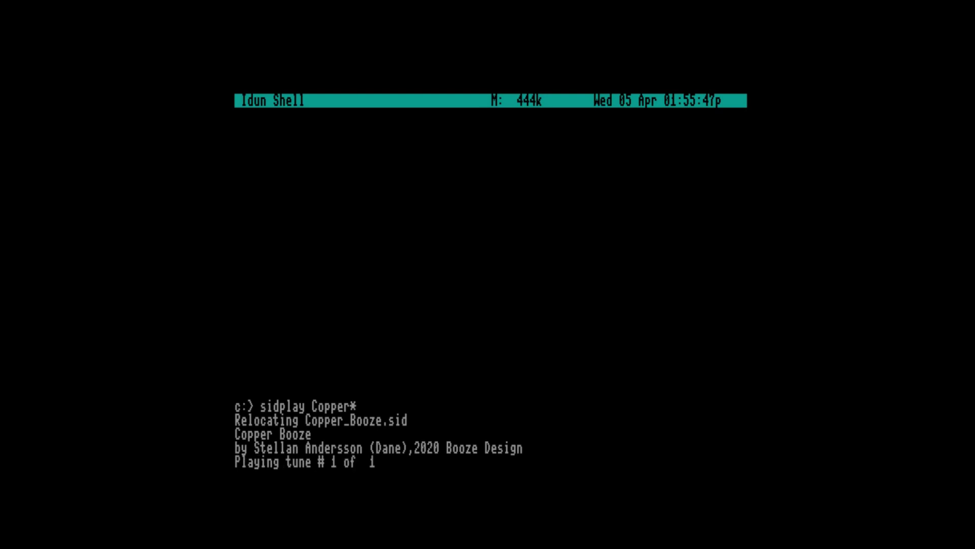
{"action": "key", "text": "Escape"}
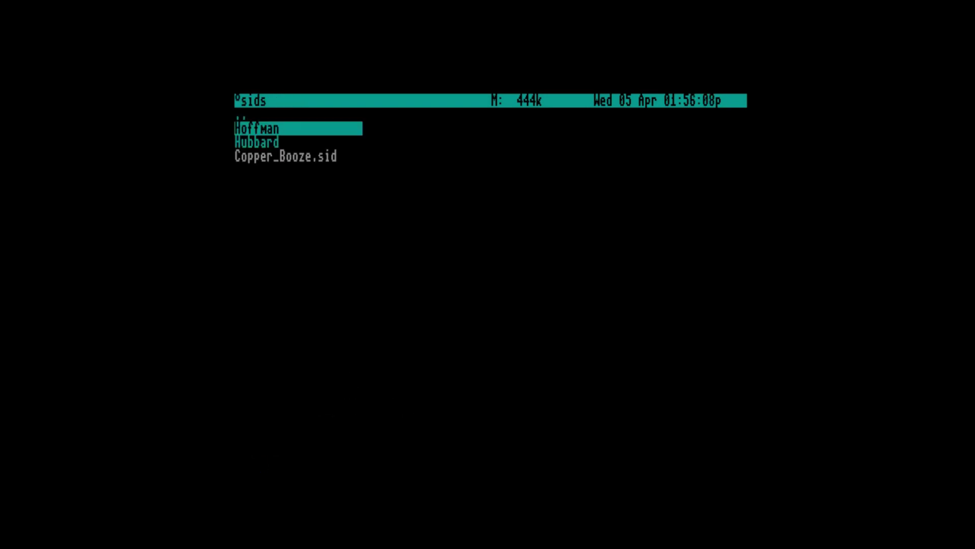
- Go back up to idun-base and open the games folder
{"action": "key", "text": "Up"}
{"action": "key", "text": "Return"}
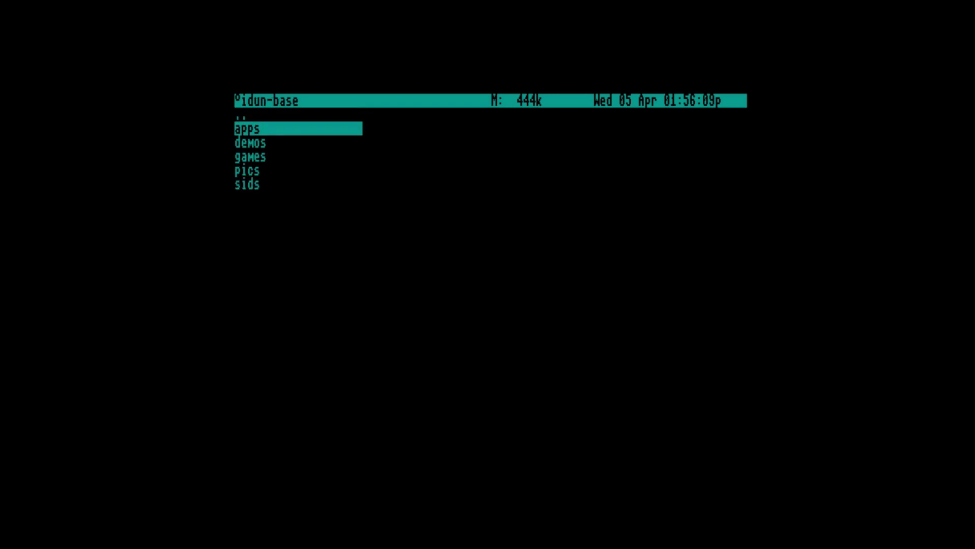
{"action": "key", "text": "Down"}
{"action": "key", "text": "Down"}
{"action": "key", "text": "Right"}
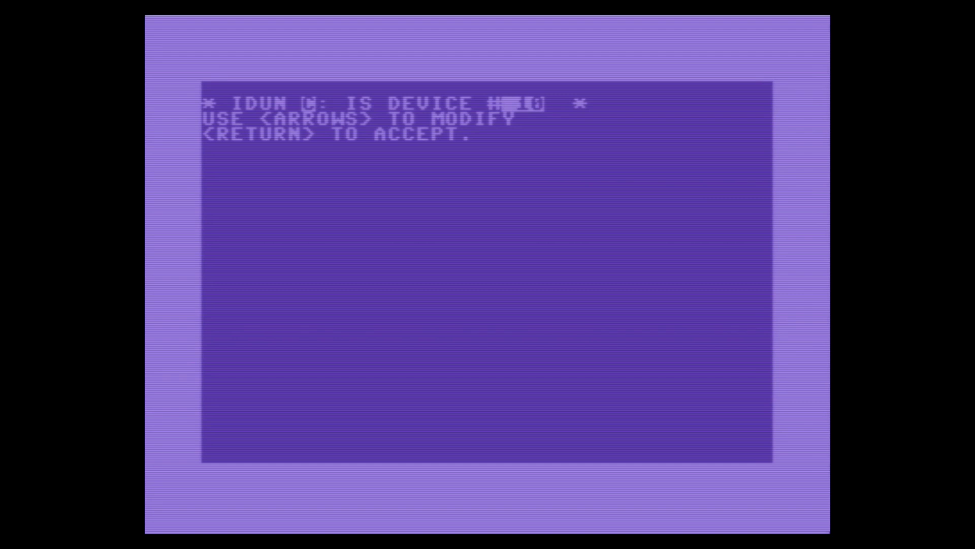
- Accept device 10, list it with load"$",10, and enter run"galaga.prg"
{"action": "key", "text": "Return"}
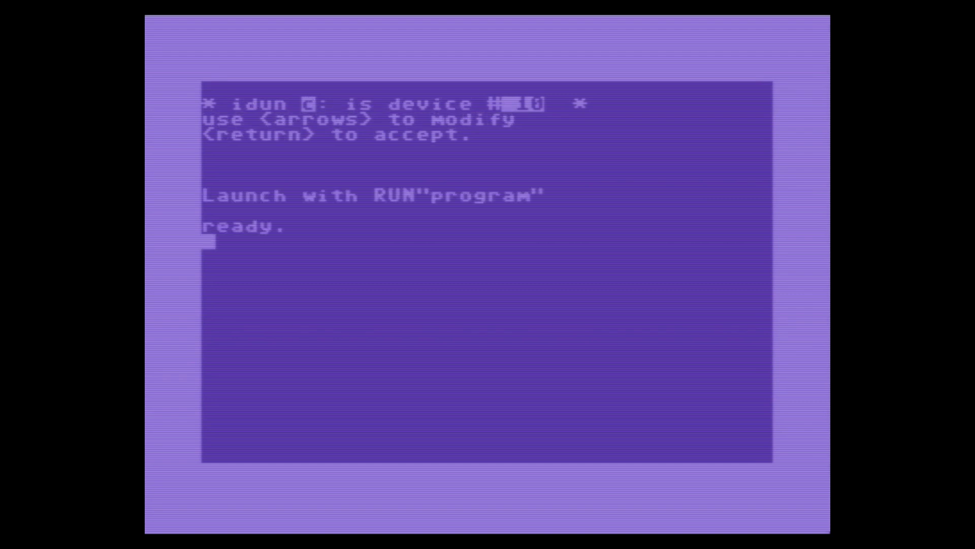
{"action": "type", "text": "load\"$\",10"}
{"action": "key", "text": "Return"}
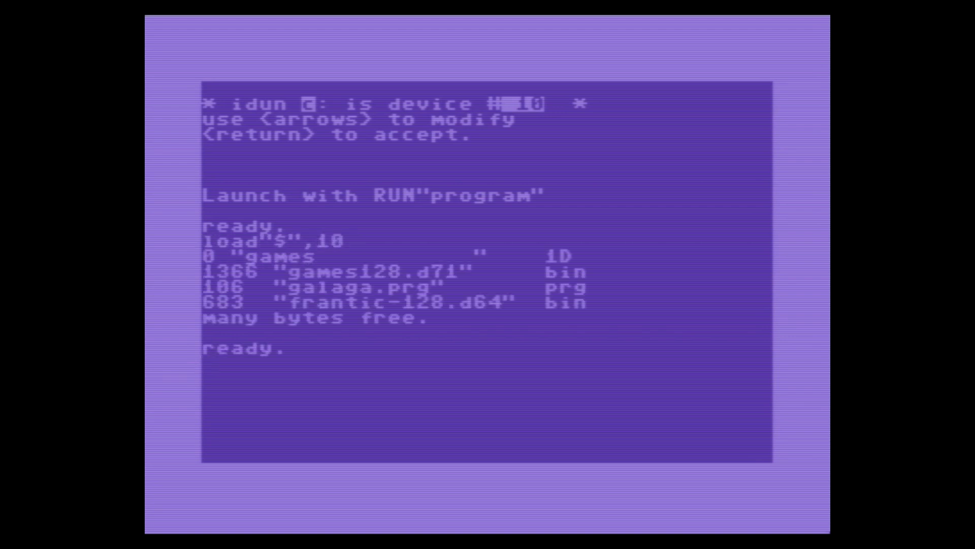
{"action": "type", "text": "run\"galaga.prg\""}
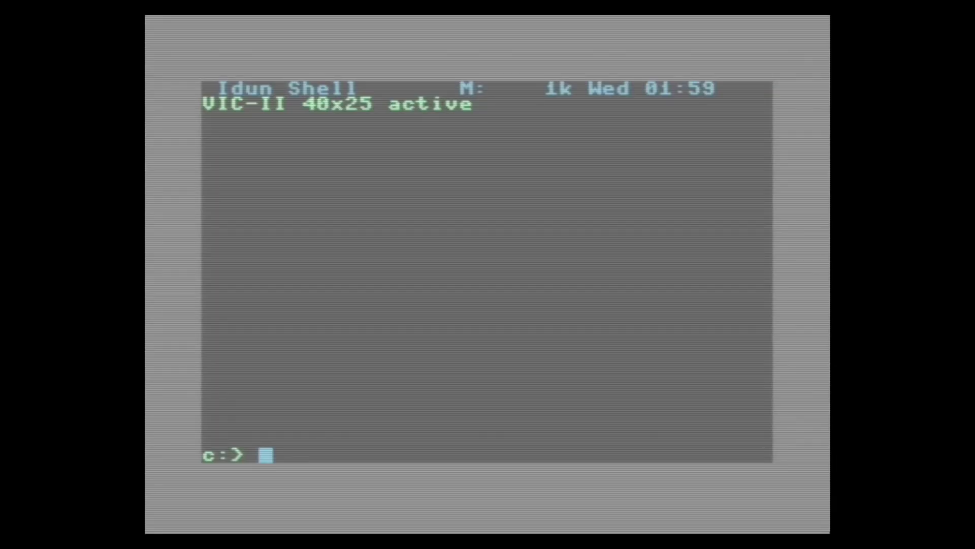
- List the games folder, then change to the idun folder and list its contents
{"action": "type", "text": "dir"}
{"action": "key", "text": "Return"}
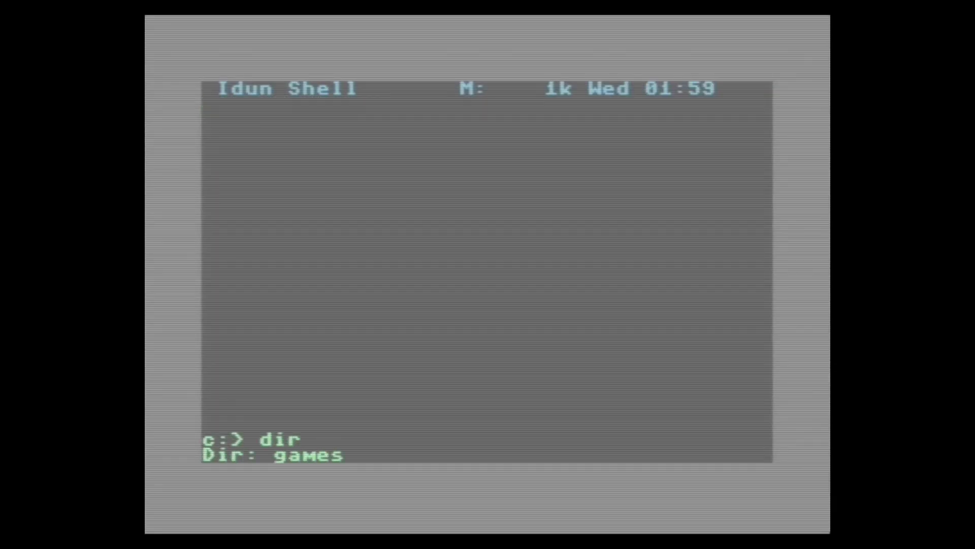
{"action": "type", "text": "cd"}
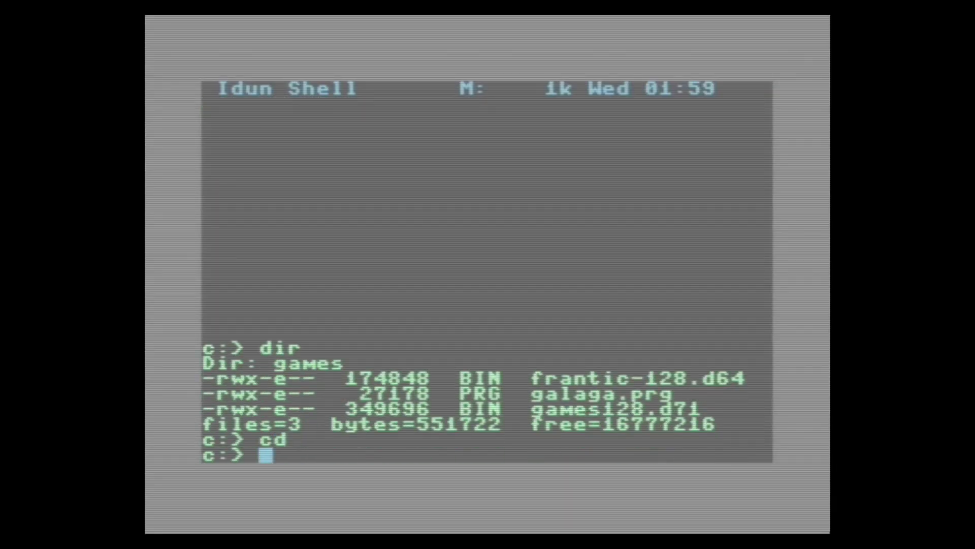
{"action": "type", "text": "dir"}
{"action": "key", "text": "Return"}
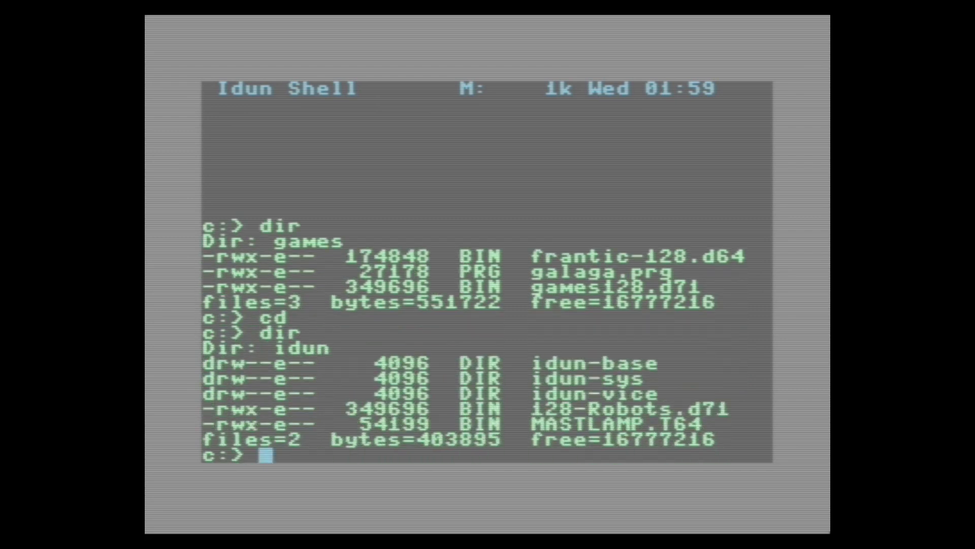
- Start MASTLAMP.T64 with go64, catalog device 10 with load"$",10, then enter run"*
{"action": "type", "text": "got"}
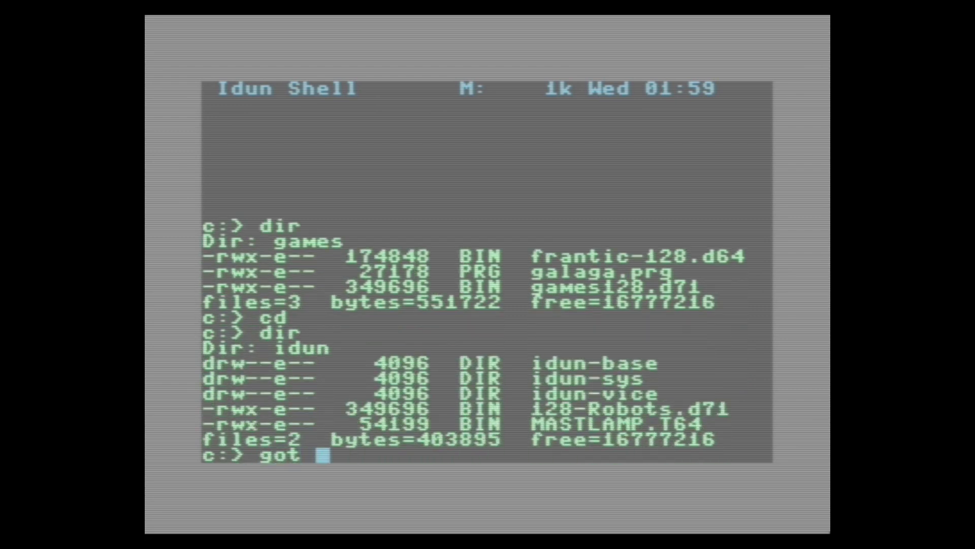
{"action": "type", "text": " 64"}
{"action": "key", "text": "BackSpace"}
{"action": "key", "text": "BackSpace"}
{"action": "key", "text": "BackSpace"}
{"action": "key", "text": "BackSpace"}
{"action": "key", "text": "BackSpace"}
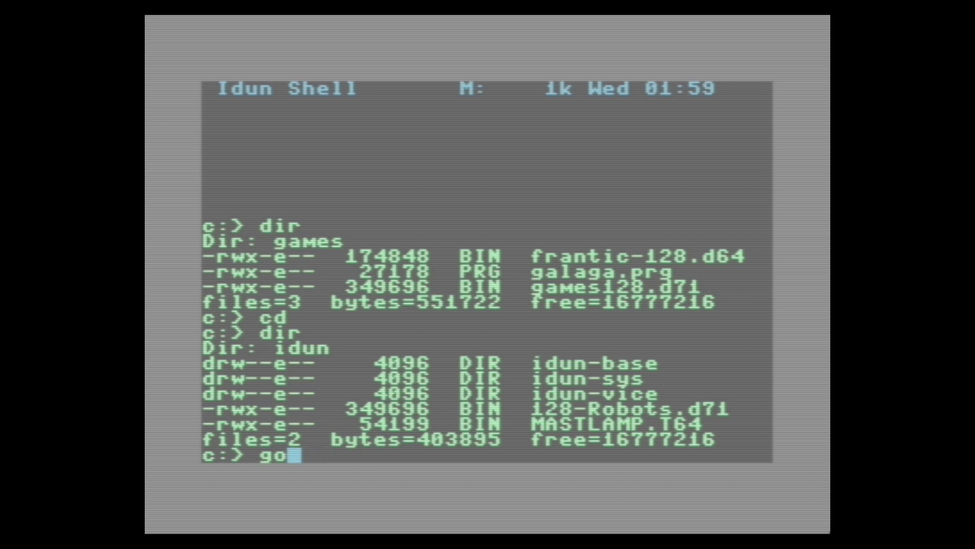
{"action": "type", "text": "64 MAST"}
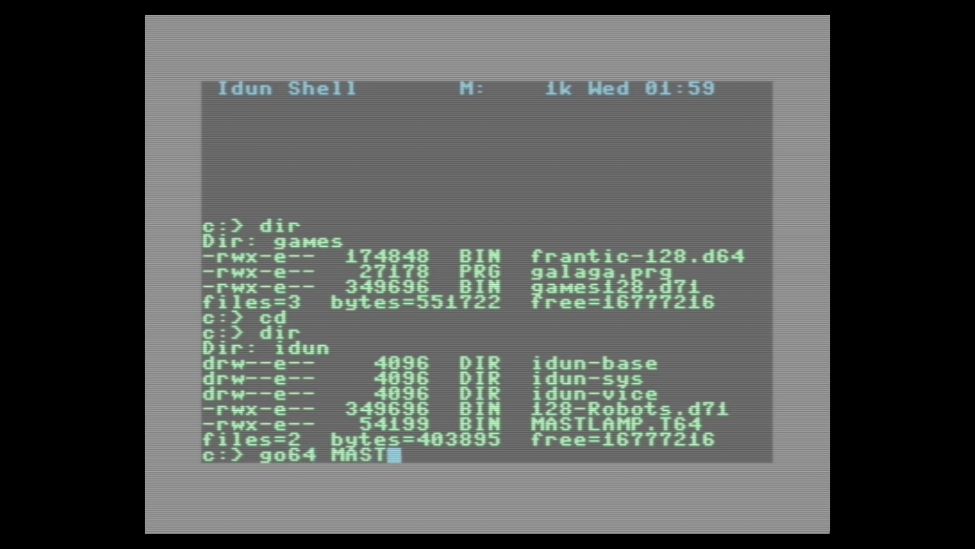
{"action": "type", "text": "LAMP."}
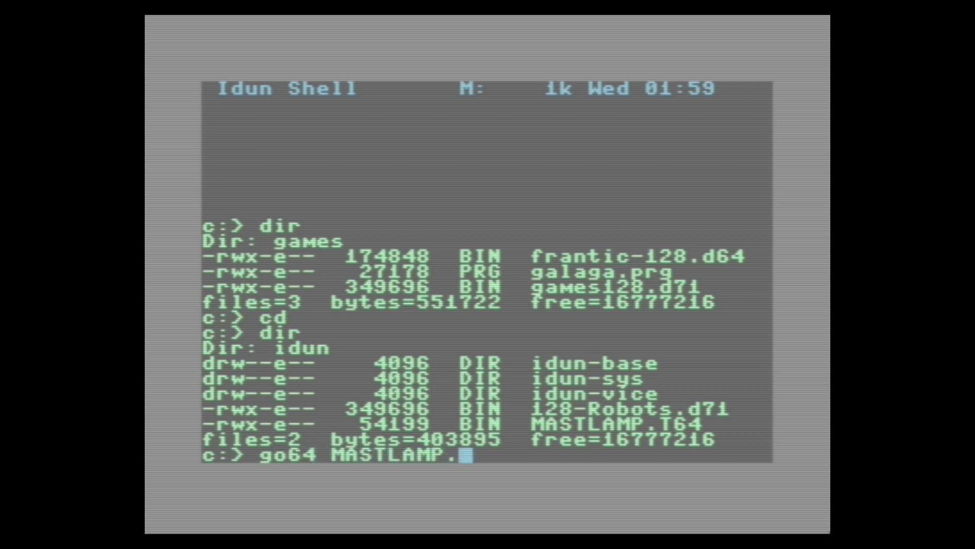
{"action": "type", "text": "T64"}
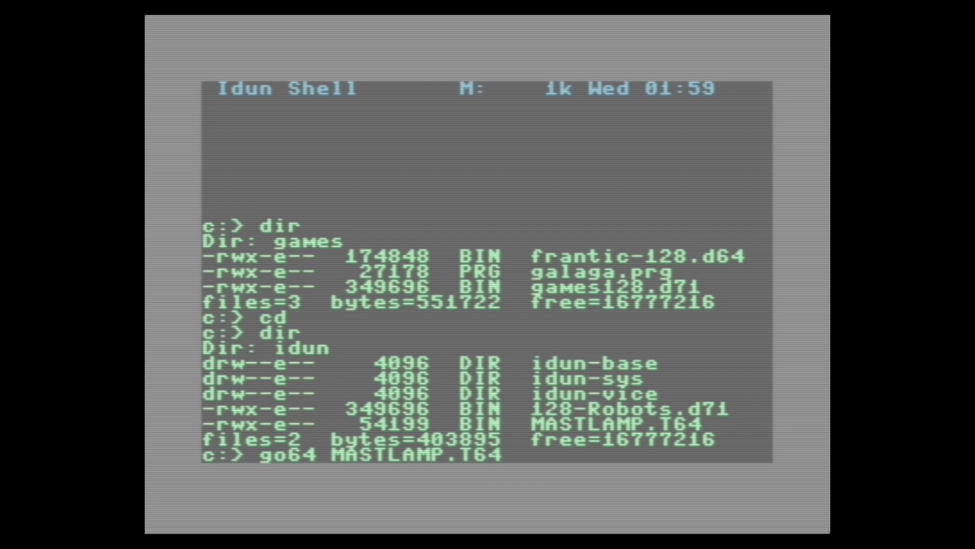
{"action": "key", "text": "Return"}
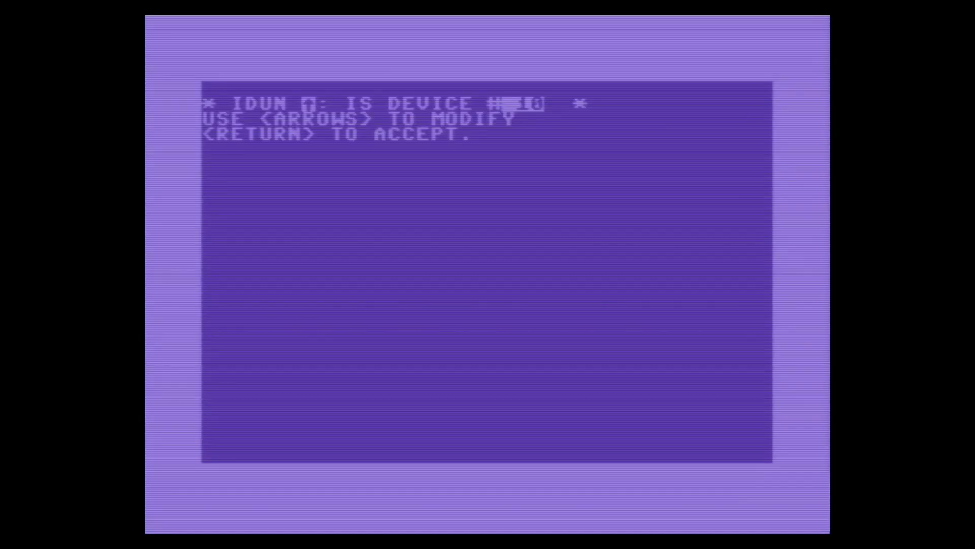
{"action": "key", "text": "Return"}
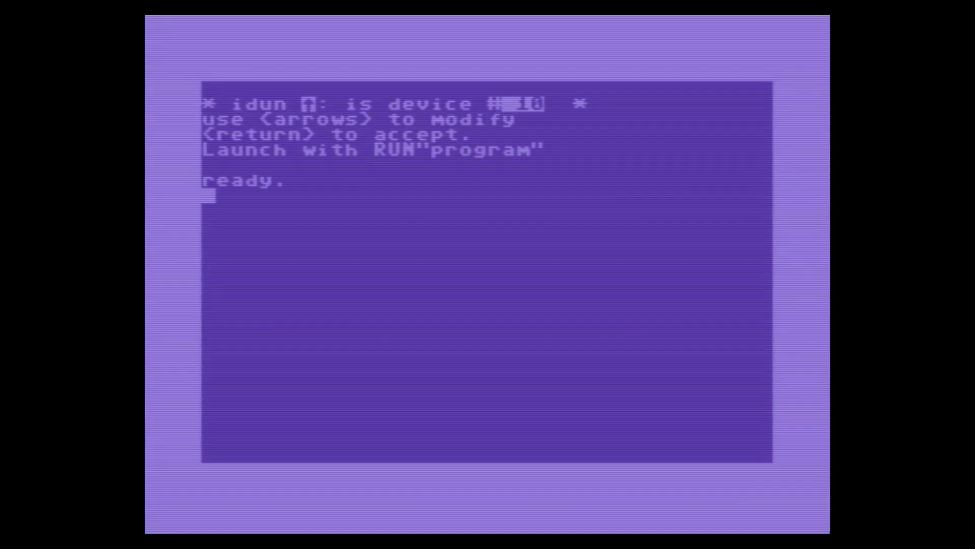
{"action": "type", "text": "load\"$\",10"}
{"action": "key", "text": "Return"}
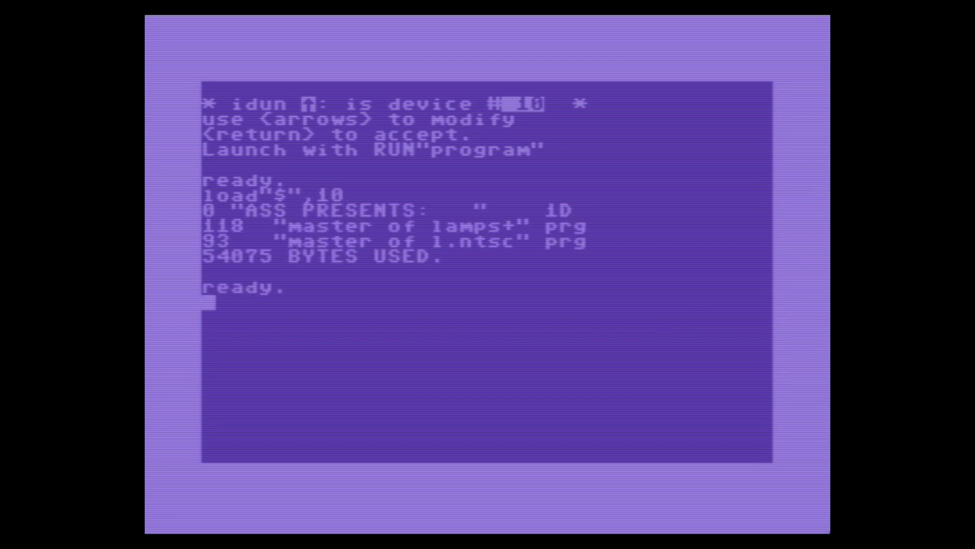
{"action": "type", "text": "run"}
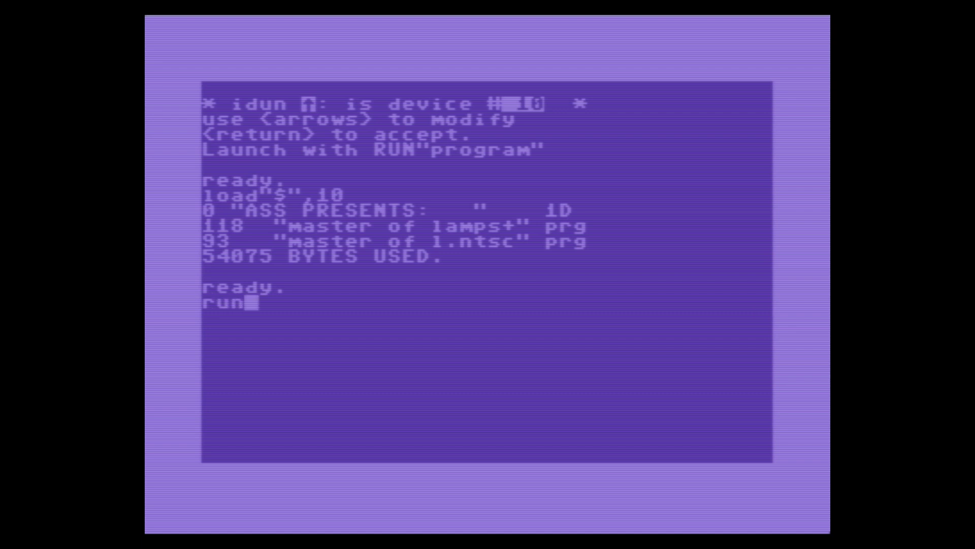
{"action": "type", "text": "\"*"}
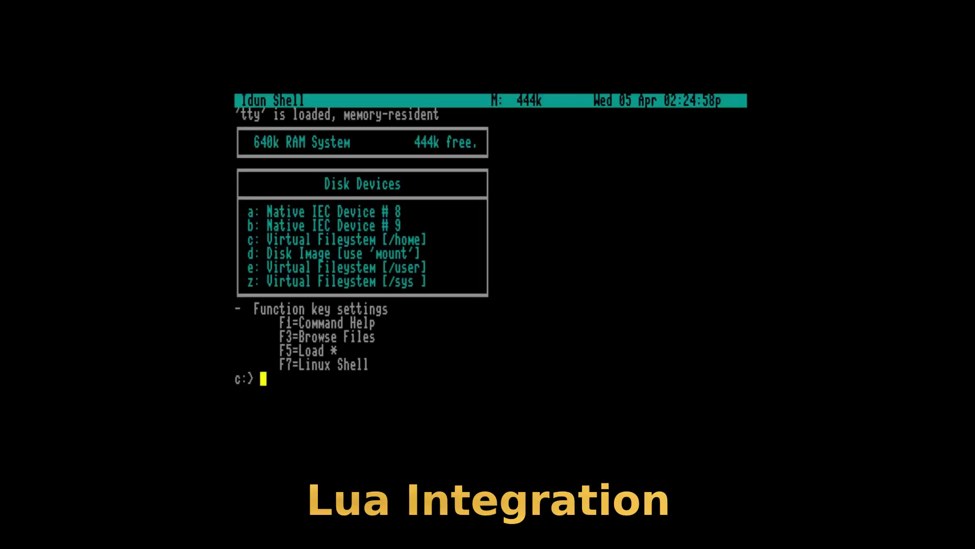
- Show the help page for the lua command, then quit it
{"action": "type", "text": "tty l:"}
{"action": "key", "text": "BackSpace"}
{"action": "key", "text": "BackSpace"}
{"action": "key", "text": "BackSpace"}
{"action": "key", "text": "BackSpace"}
{"action": "key", "text": "BackSpace"}
{"action": "type", "text": "help lua"}
{"action": "key", "text": "Return"}
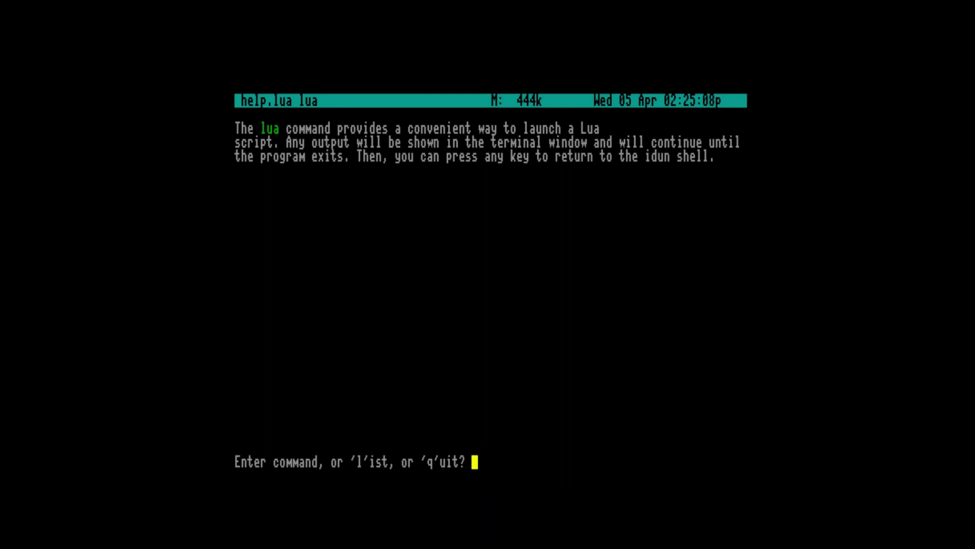
{"action": "type", "text": "q"}
{"action": "key", "text": "Return"}
- In the Lua console, print "Hello from Lua..." 25 times, list m8's contents, then exit
{"action": "type", "text": "lua"}
{"action": "key", "text": "Return"}
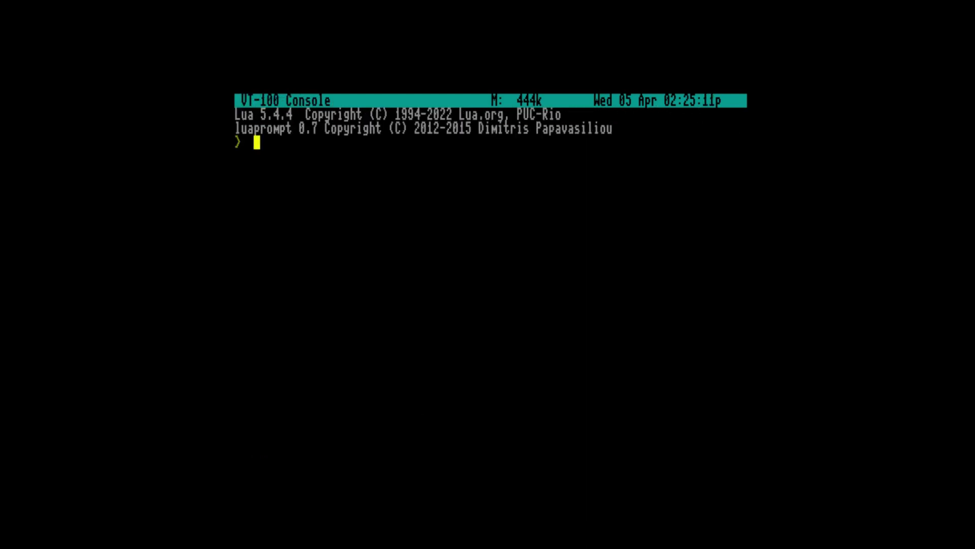
{"action": "type", "text": "for x=1,25 do print(\""}
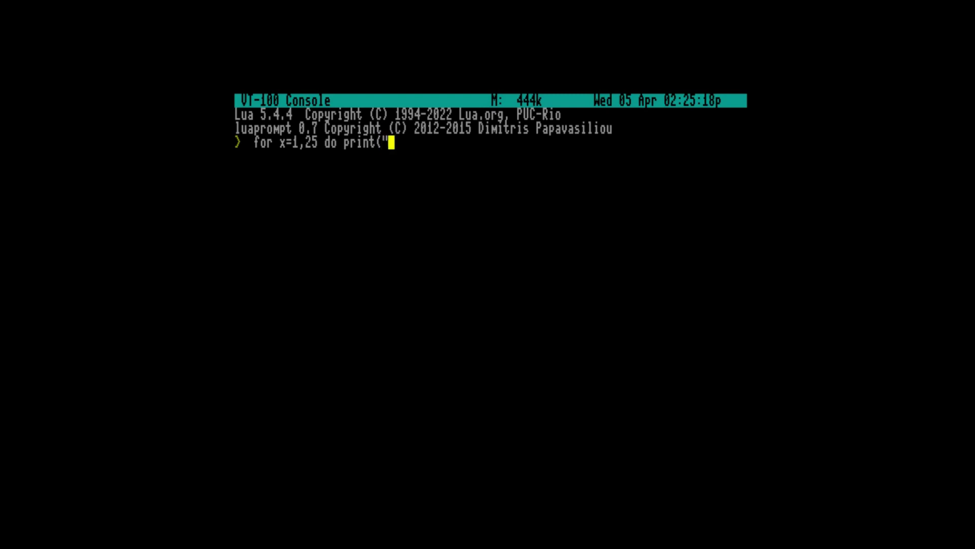
{"action": "type", "text": "Hello from Lua"}
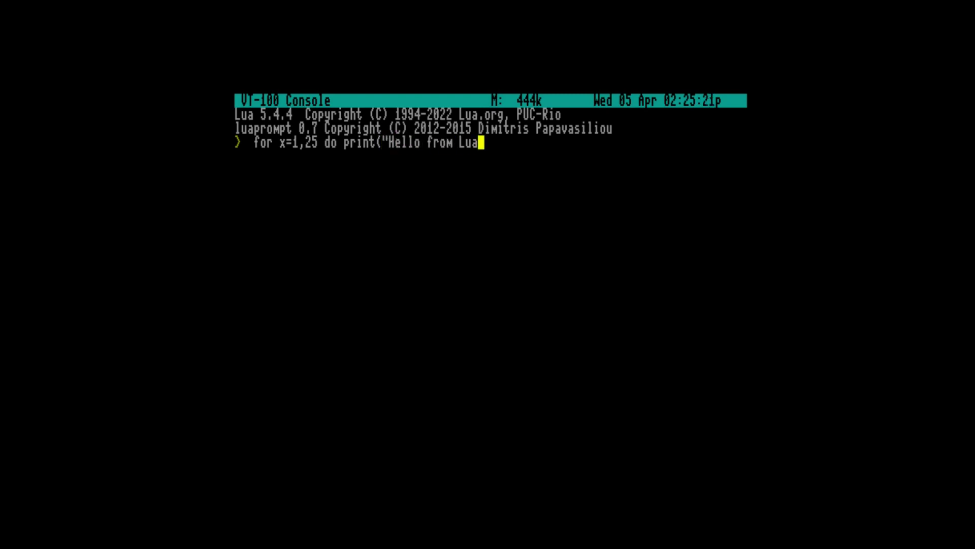
{"action": "type", "text": "...\\n\") end"}
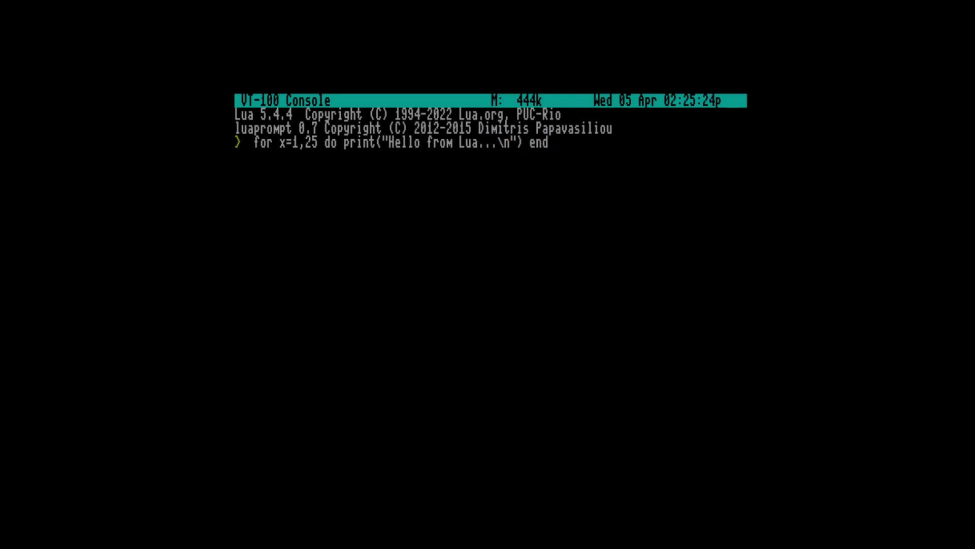
{"action": "key", "text": "Return"}
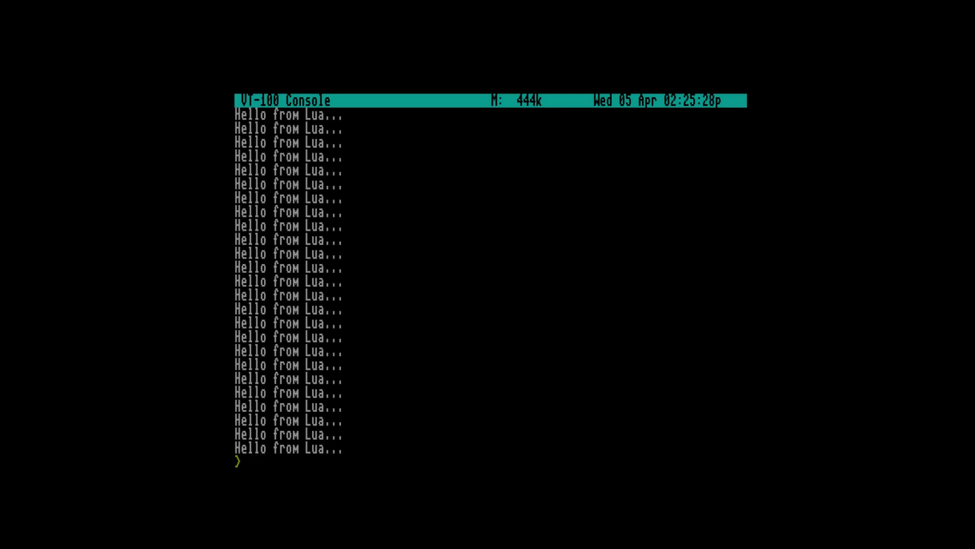
{"action": "type", "text": "m8"}
{"action": "key", "text": "Return"}
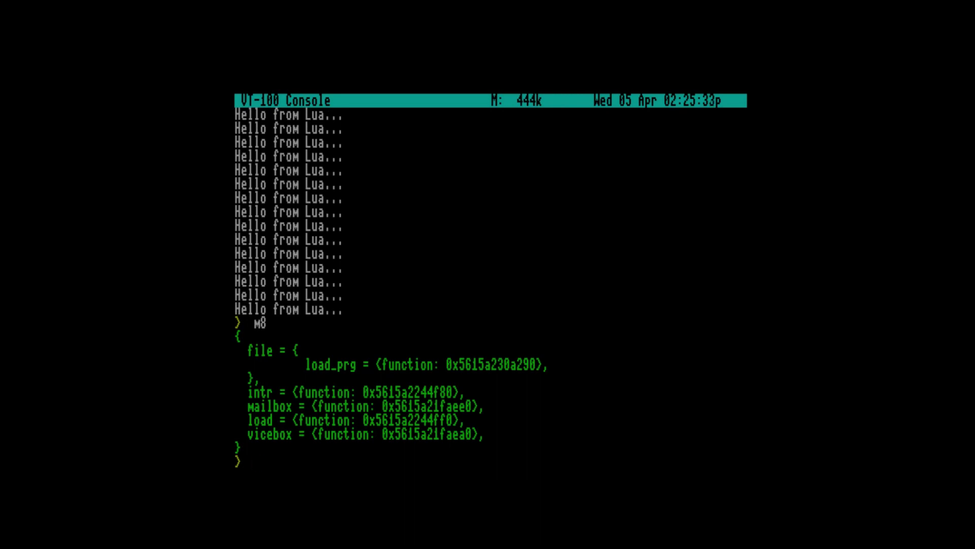
{"action": "key", "text": "ctrl+d"}
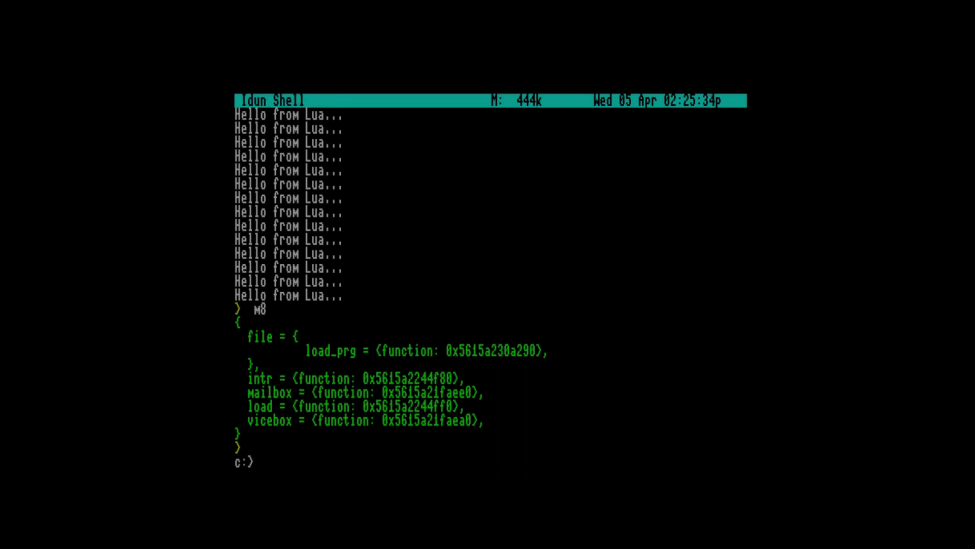
- Run lua help.lua to show the shell command list, then quit it with q
{"action": "type", "text": "lua help"}
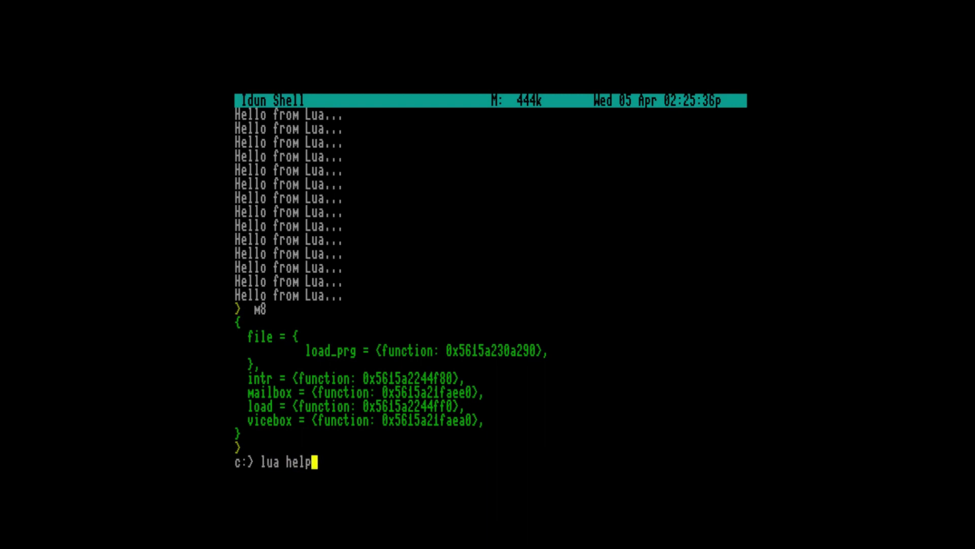
{"action": "type", "text": ".lua"}
{"action": "key", "text": "Return"}
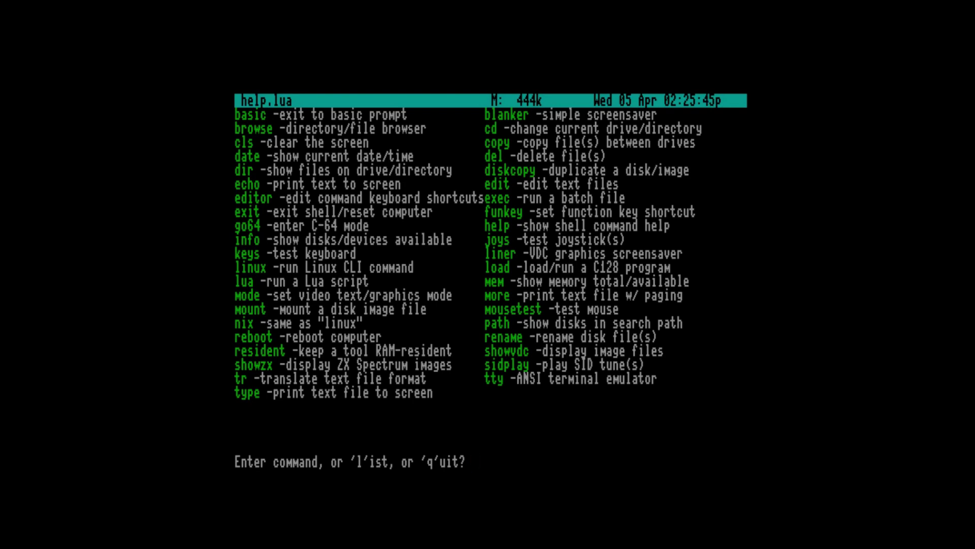
{"action": "type", "text": "q"}
{"action": "key", "text": "Return"}
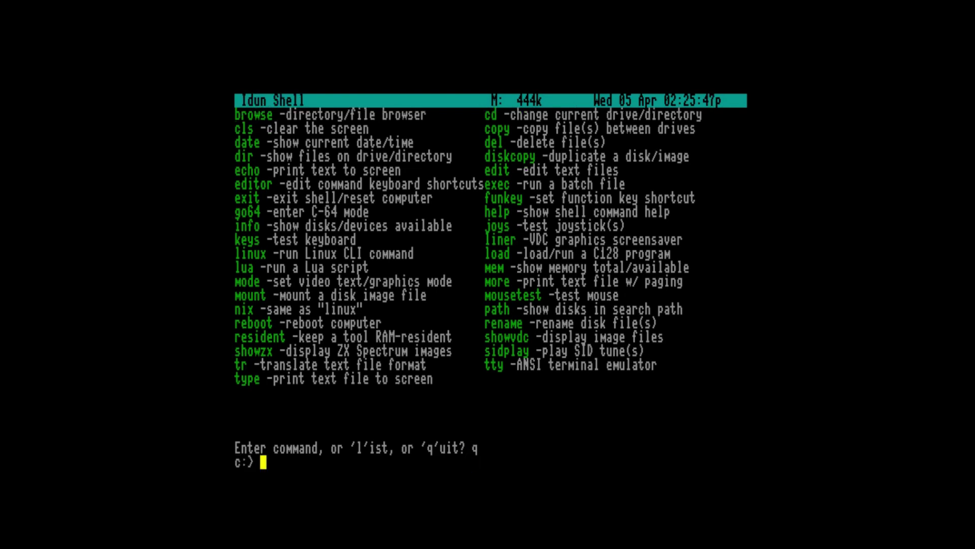
- On drive e:, run sieve.lua to print primes up to 10007, then clear the screen
{"action": "type", "text": "cd e:"}
{"action": "key", "text": "Return"}
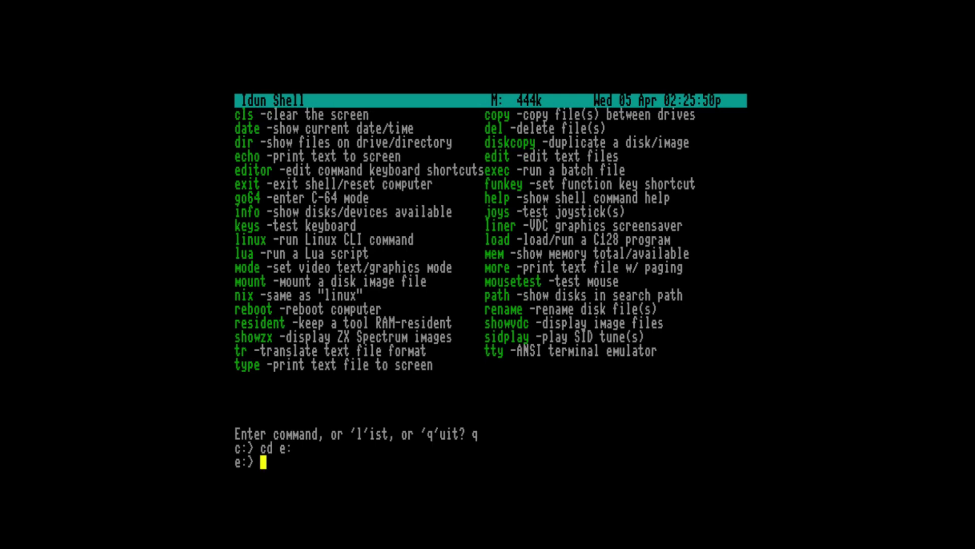
{"action": "type", "text": "lua sieve"}
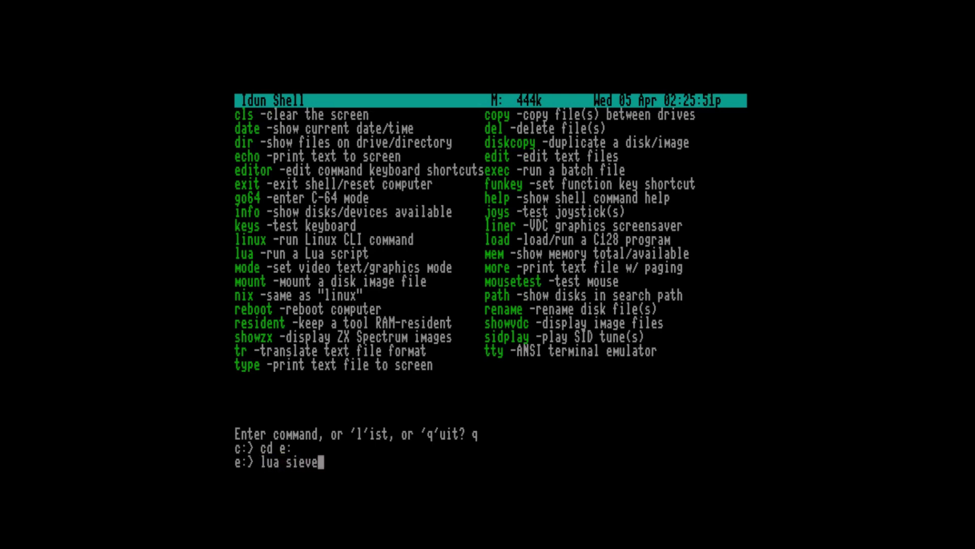
{"action": "type", "text": ".lua"}
{"action": "key", "text": "Return"}
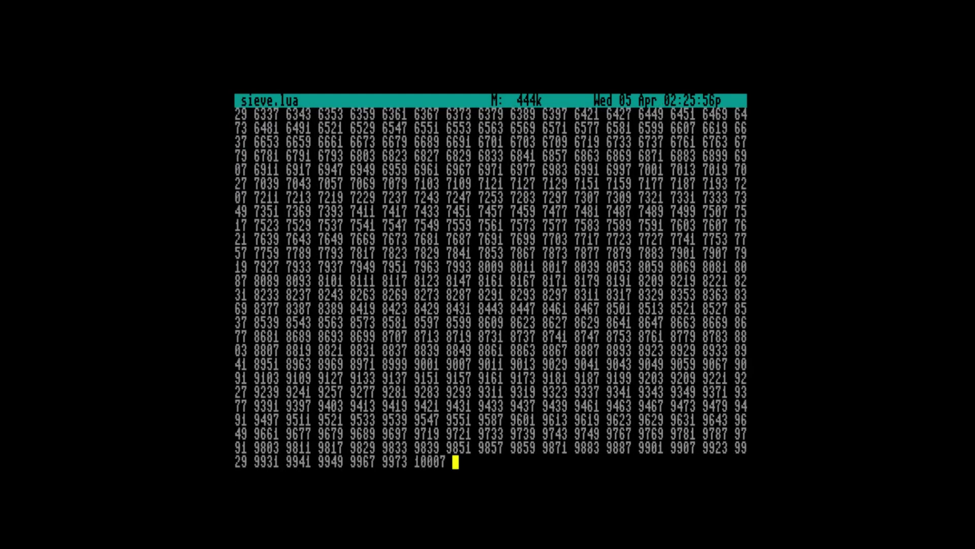
{"action": "key", "text": "Return"}
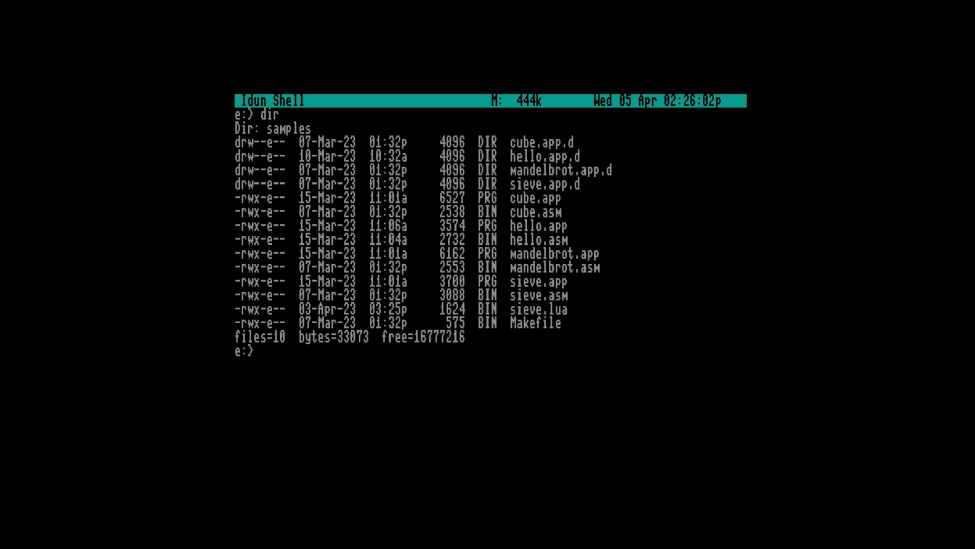
- Launch sieve.app and restart it from its menu
{"action": "type", "text": "sieve.app"}
{"action": "key", "text": "Return"}
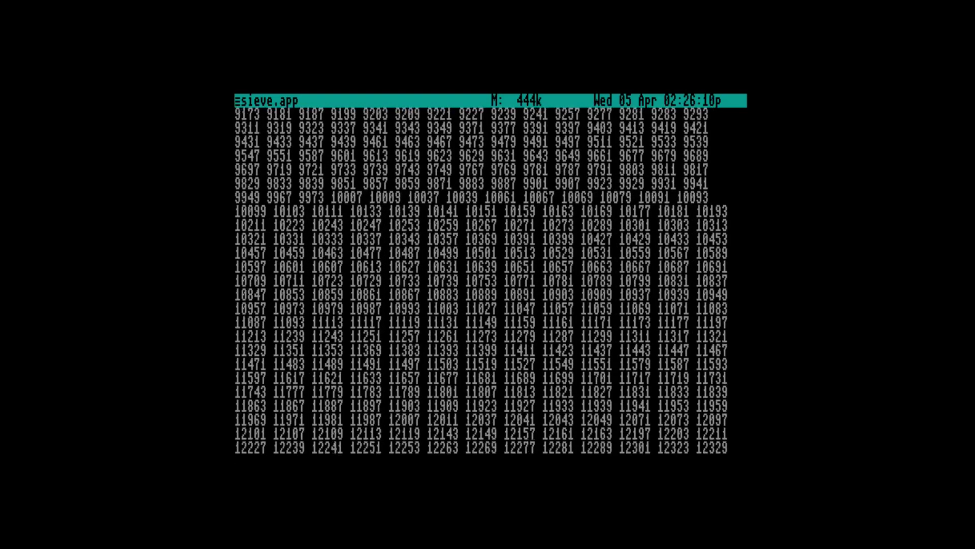
{"action": "key", "text": "ctrl+c"}
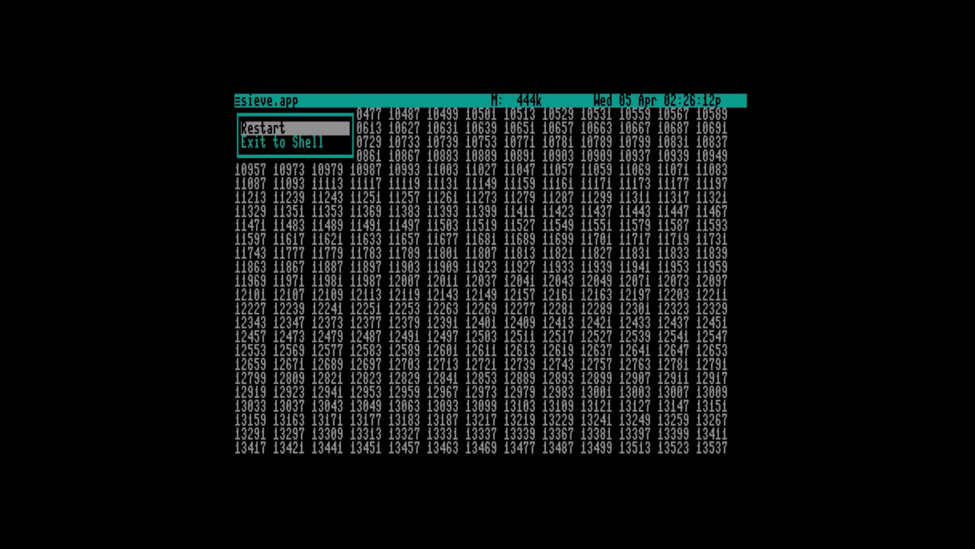
{"action": "key", "text": "Down"}
{"action": "key", "text": "Up"}
{"action": "key", "text": "Down"}
{"action": "key", "text": "Up"}
{"action": "key", "text": "Return"}
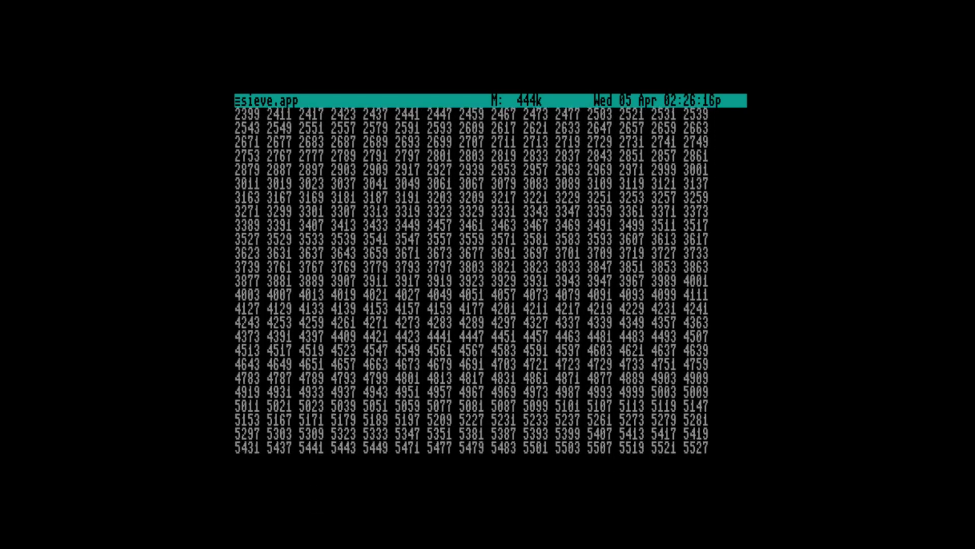
- Exit sieve.app back to the shell's device summary
{"action": "key", "text": "Escape"}
{"action": "key", "text": "Down"}
{"action": "key", "text": "Return"}
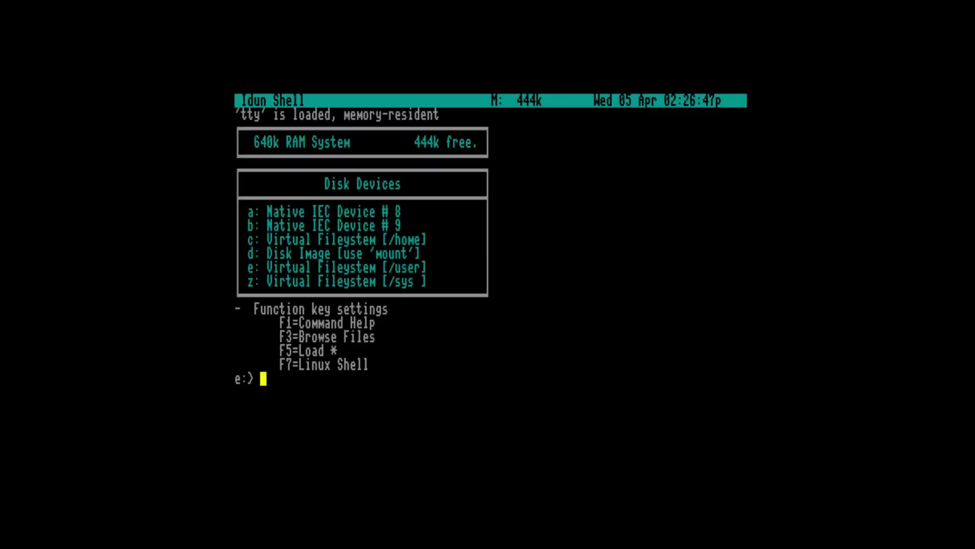
- Run mandelbrot.app from the e:) prompt to render the fractal views
{"action": "type", "text": "mandelbrot.app"}
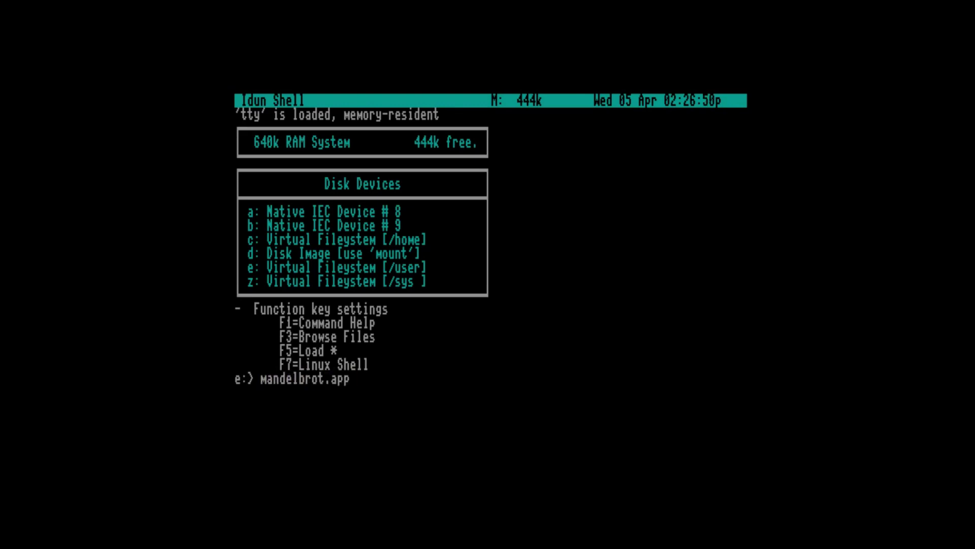
{"action": "key", "text": "Return"}
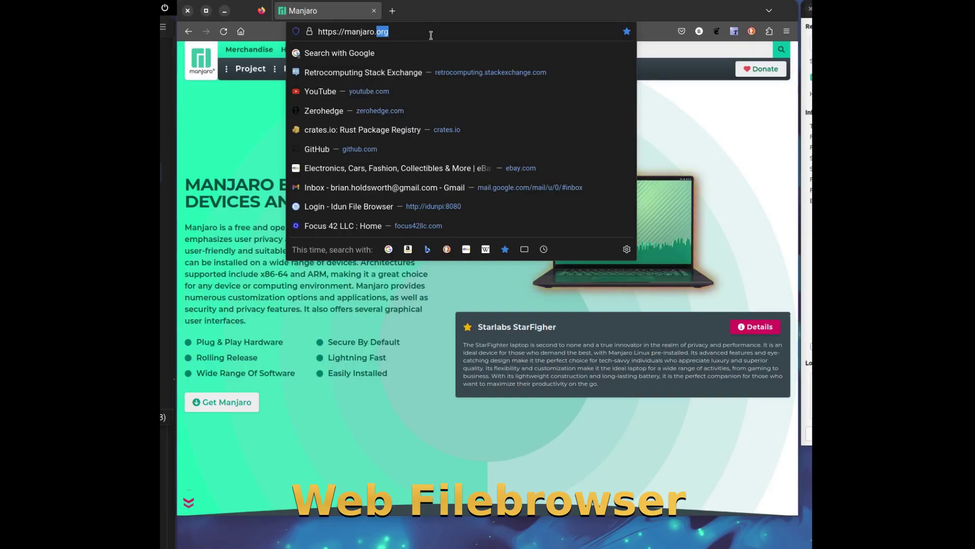
{"action": "triple_click", "coordinate": [431, 35]}
{"action": "type", "text": "http:/"}
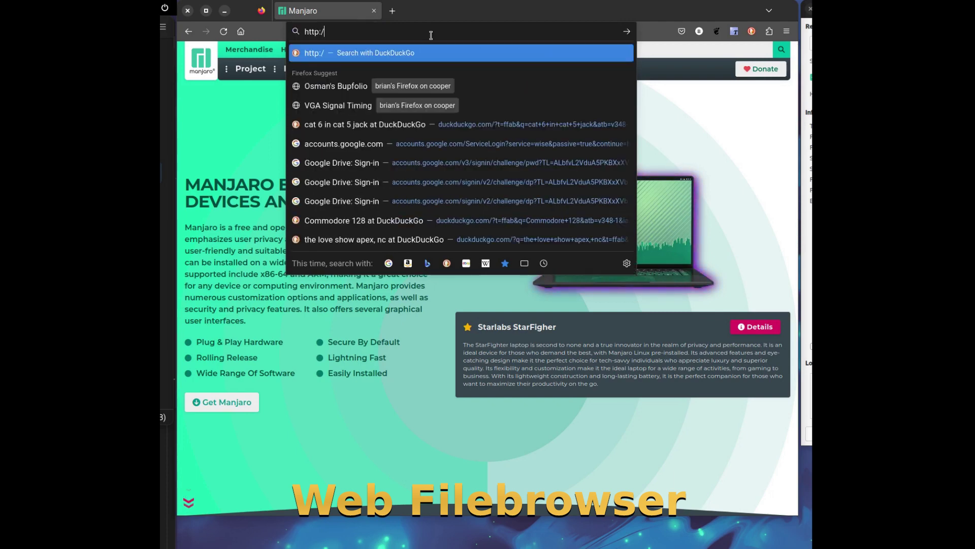
{"action": "type", "text": "/idun["}
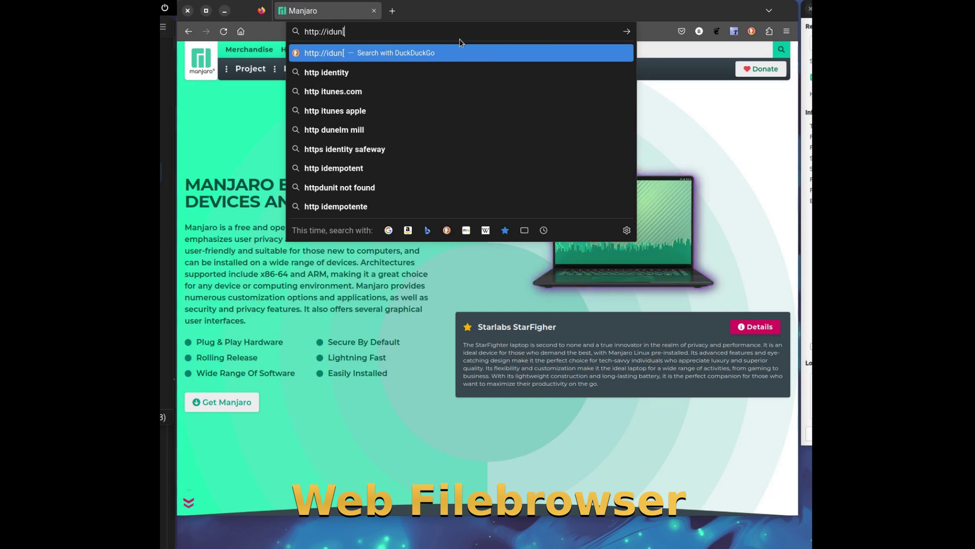
{"action": "key", "text": "BackSpace"}
{"action": "type", "text": "pi:8080/"}
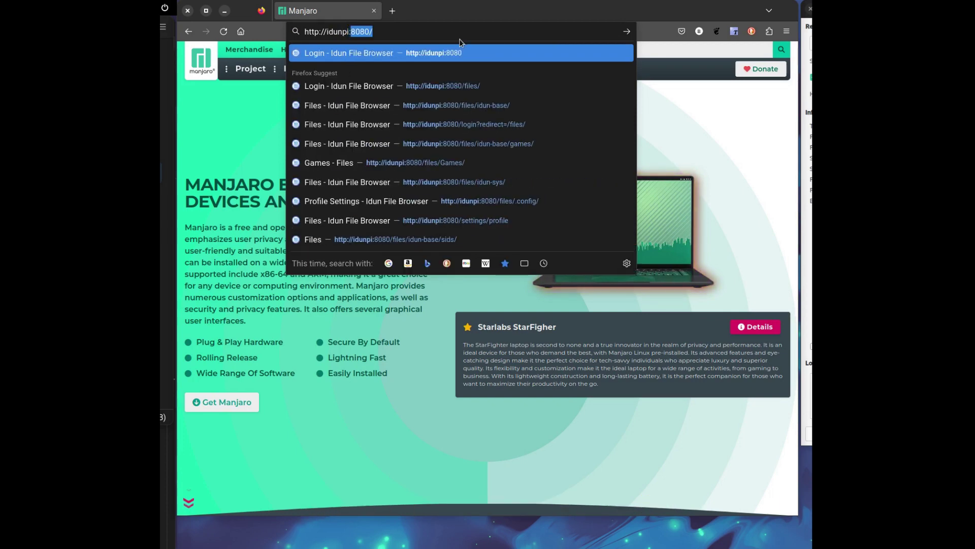
{"action": "key", "text": "Return"}
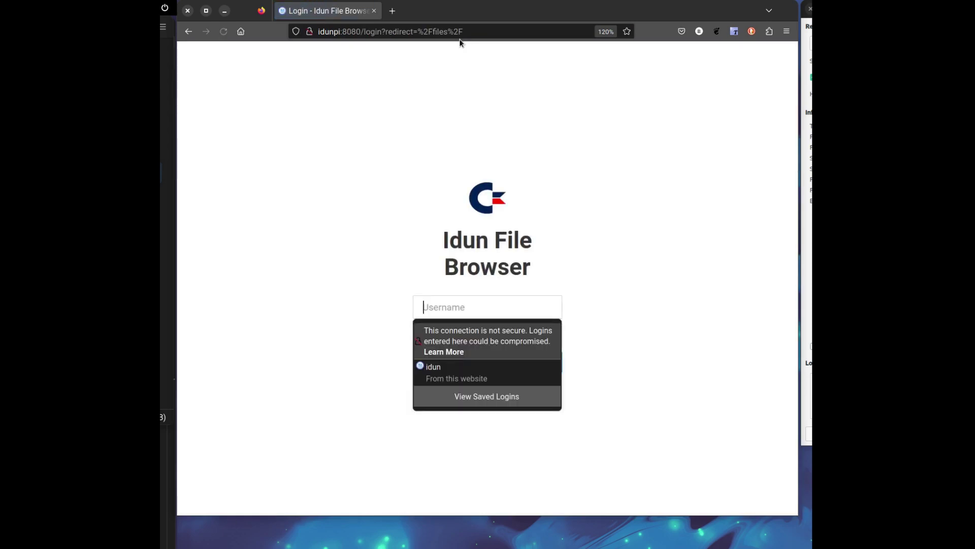
{"action": "left_click", "coordinate": [433, 370]}
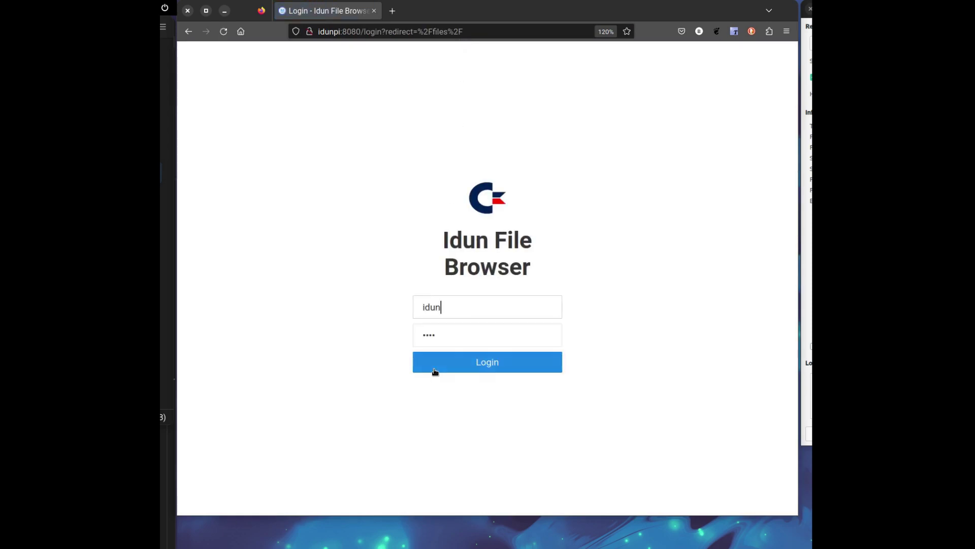
{"action": "left_click", "coordinate": [493, 369]}
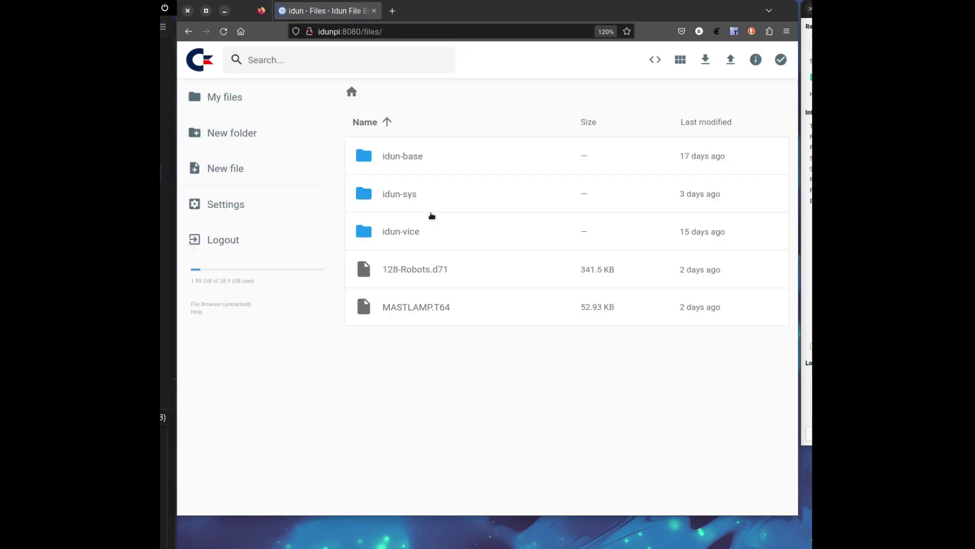
- Upload LodeRunnerX.d64 and ChuckieEgg.d64 into the idun-base/games folder
{"action": "double_click", "coordinate": [403, 158]}
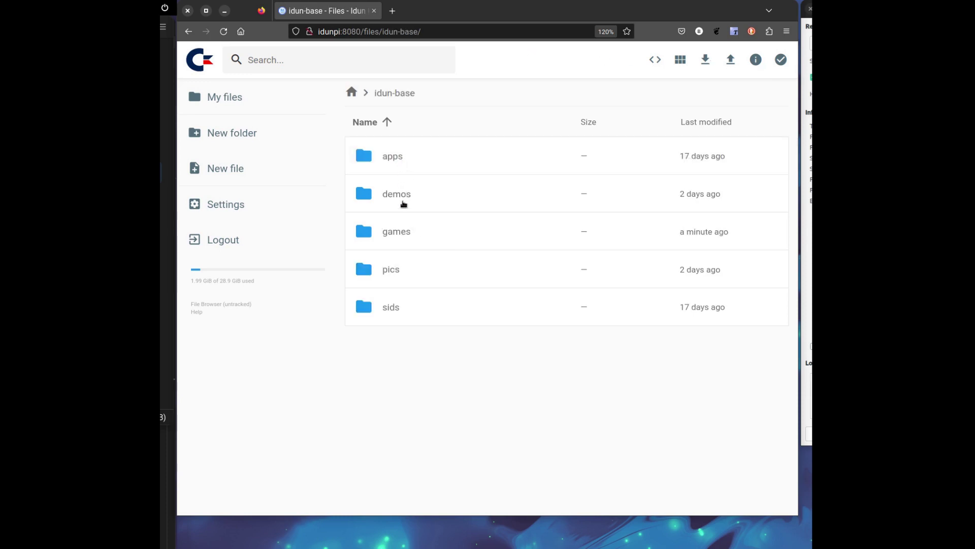
{"action": "double_click", "coordinate": [403, 233]}
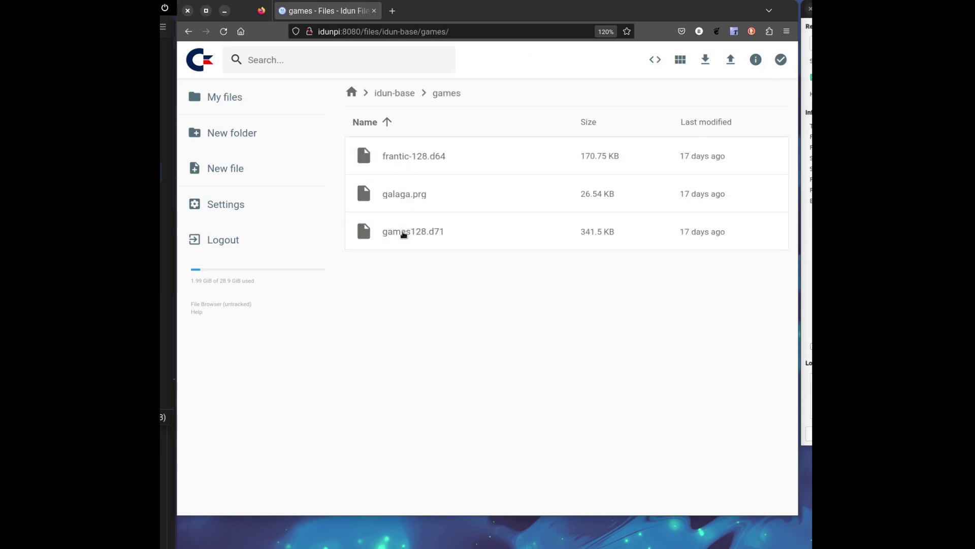
{"action": "left_click_drag", "start_coordinate": [167, 229], "coordinate": [480, 308]}
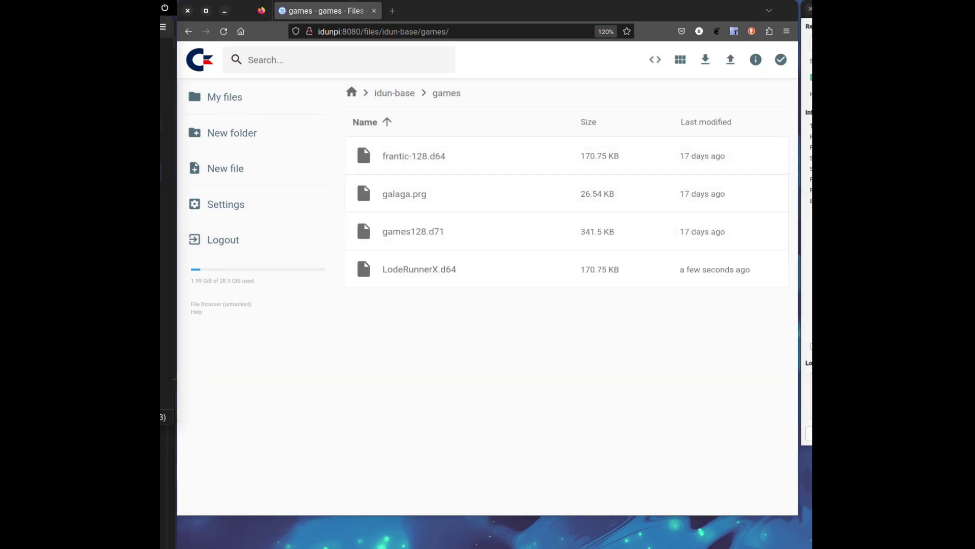
{"action": "left_click_drag", "start_coordinate": [163, 175], "coordinate": [453, 319]}
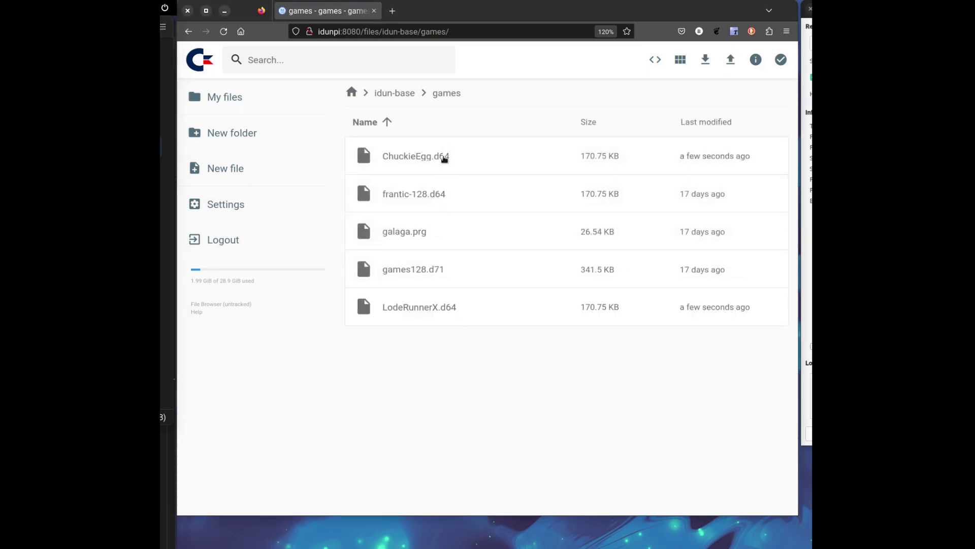
- Delete ChuckieEgg.d64 from the games folder
{"action": "left_click", "coordinate": [445, 159]}
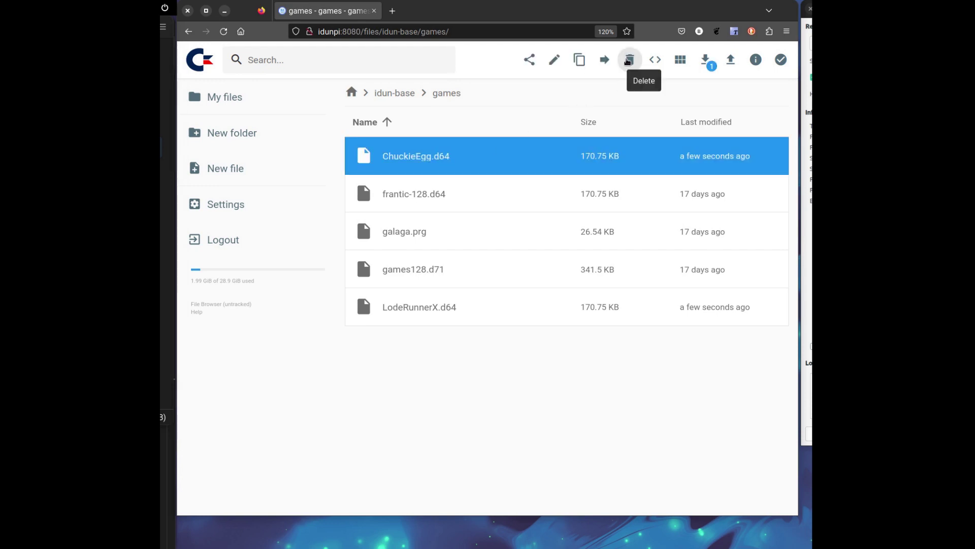
{"action": "left_click", "coordinate": [628, 60]}
{"action": "left_click", "coordinate": [574, 293]}
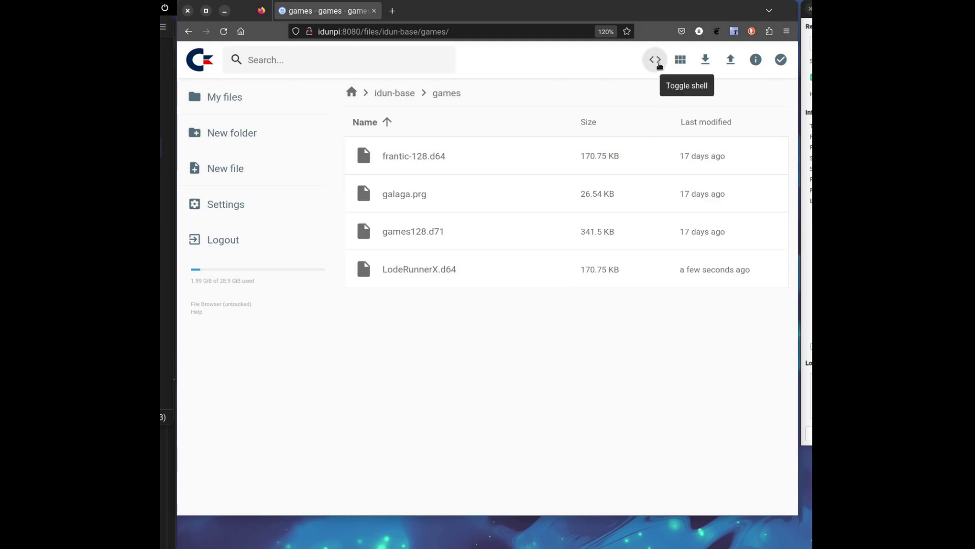
- In the remote shell, run dir to list the four games files, then enter reboot
{"action": "left_click", "coordinate": [659, 63]}
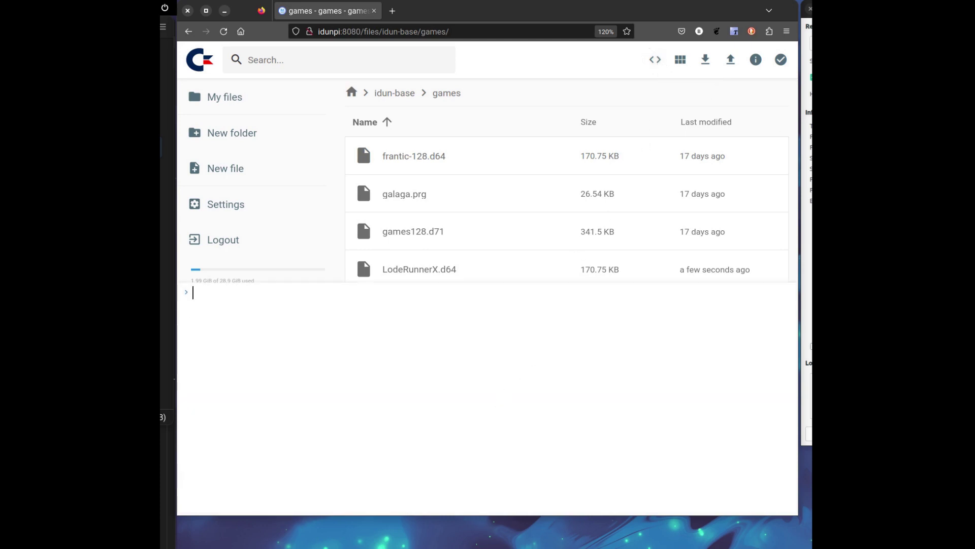
{"action": "type", "text": "dir"}
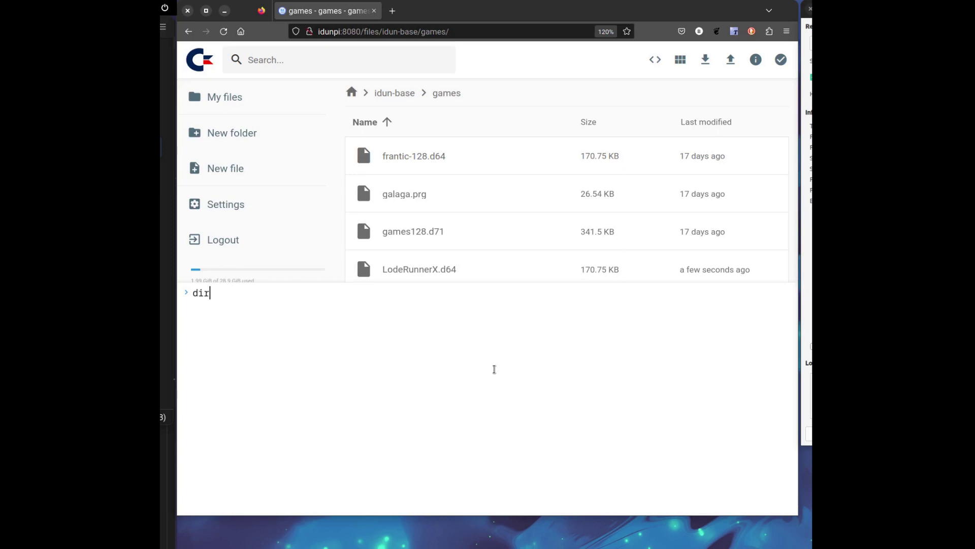
{"action": "key", "text": "Return"}
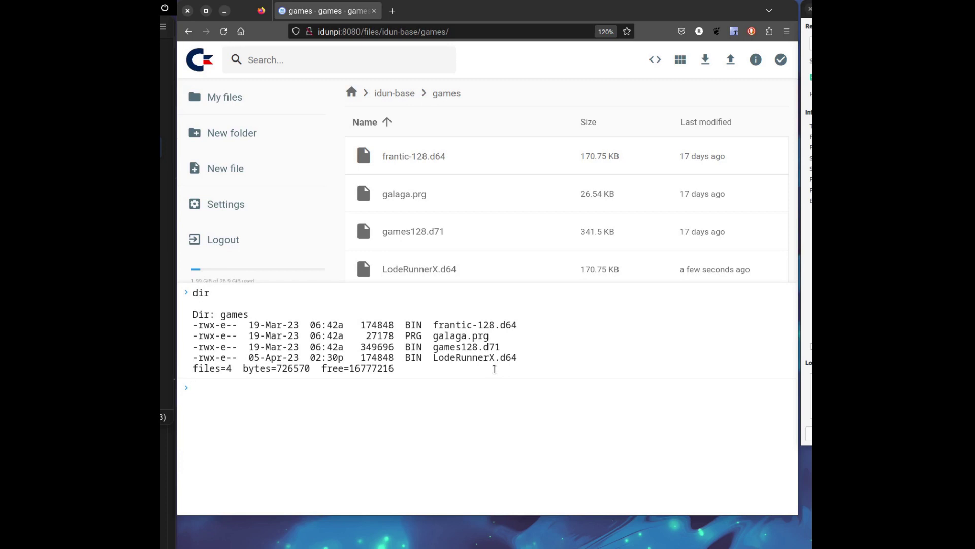
{"action": "type", "text": "reboot"}
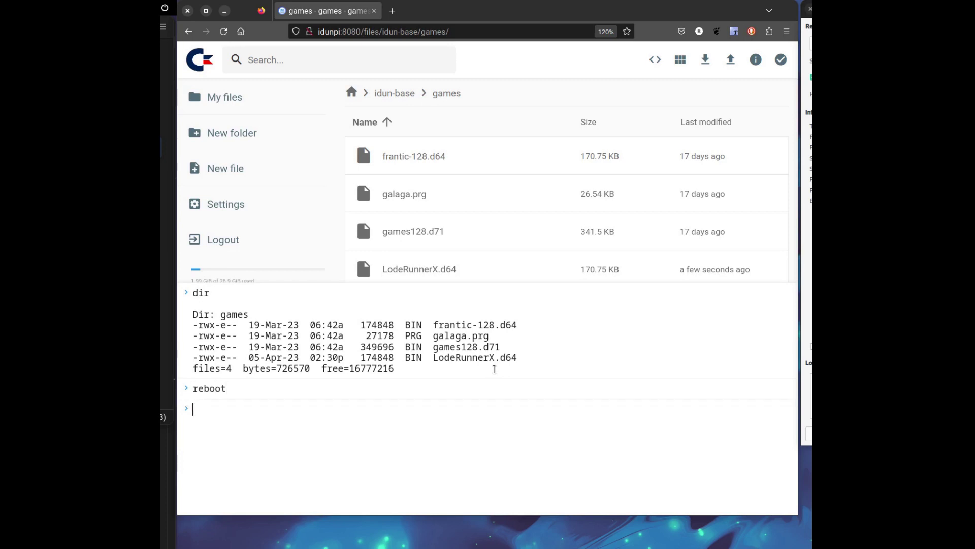